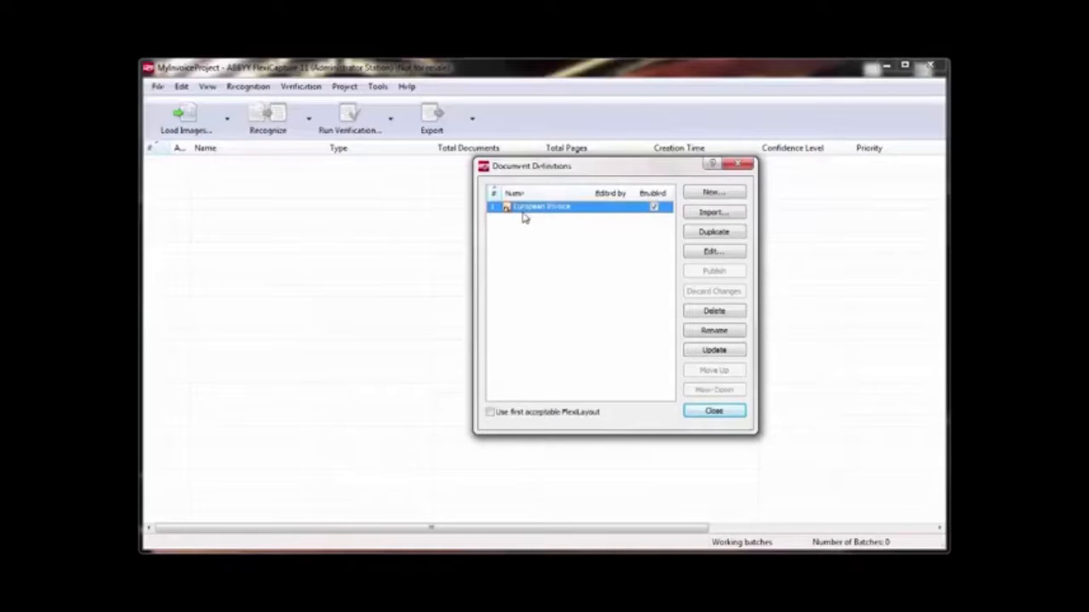
# Load the four DesignSolutions images from the img folder as new documents and open the resulting batch
pyautogui.click(743, 165)
pyautogui.click(169, 130)
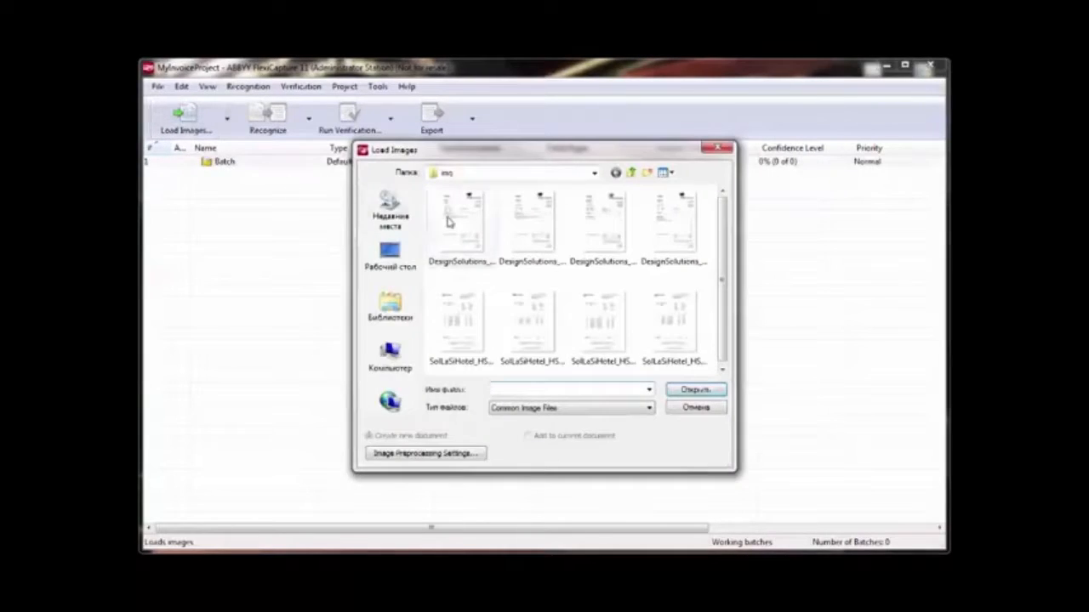
pyautogui.click(482, 232)
pyautogui.keyDown('shift'); pyautogui.click(688, 238); pyautogui.keyUp('shift')
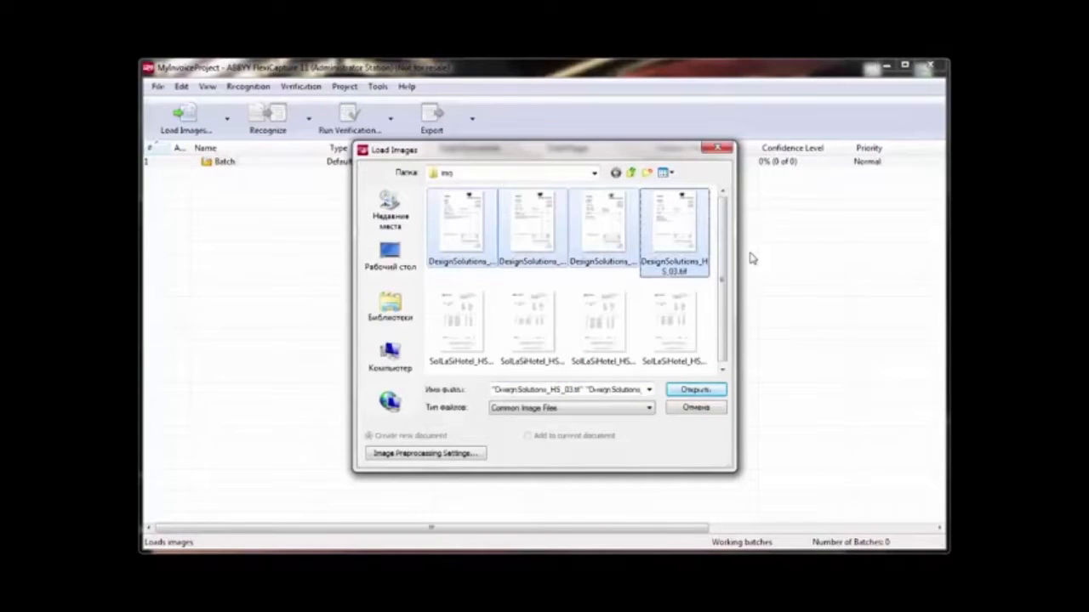
pyautogui.press('Return')
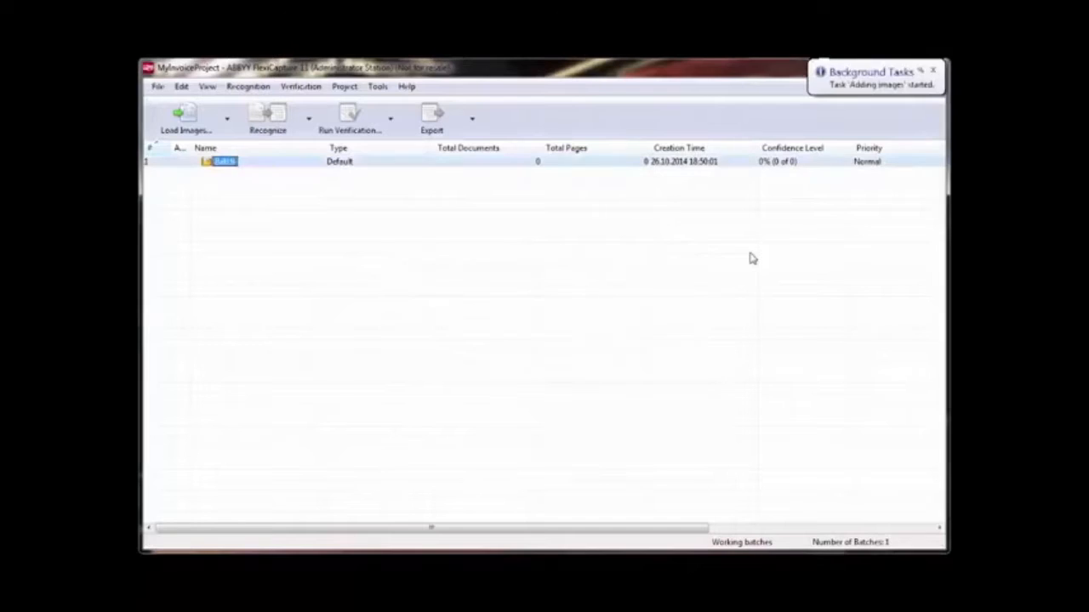
pyautogui.doubleClick(231, 167)
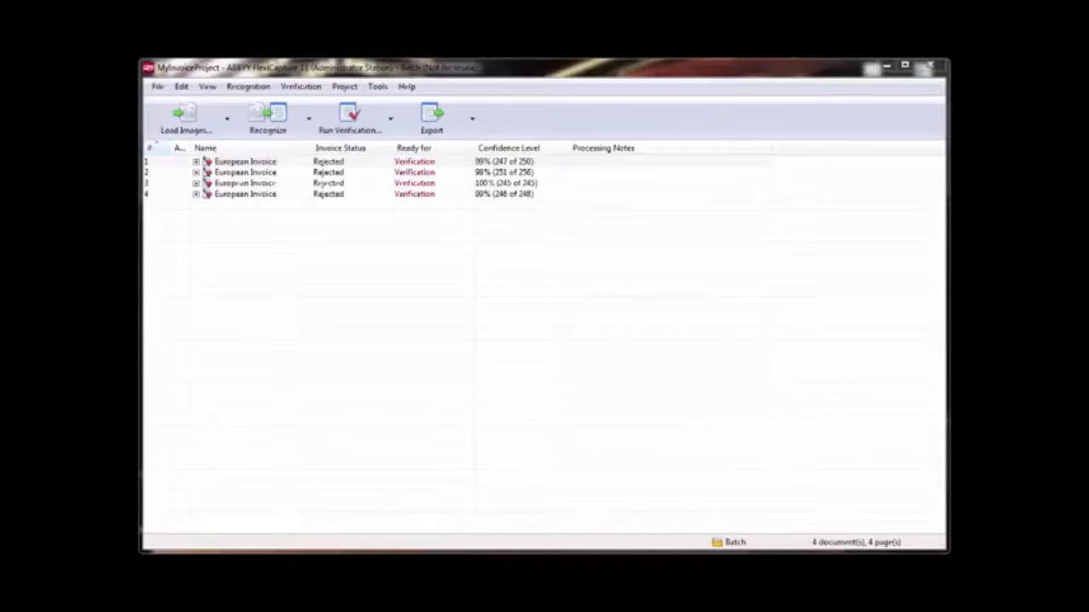
# Open the first European Invoice and examine its status options and rejection comments without changing them
pyautogui.doubleClick(237, 163)
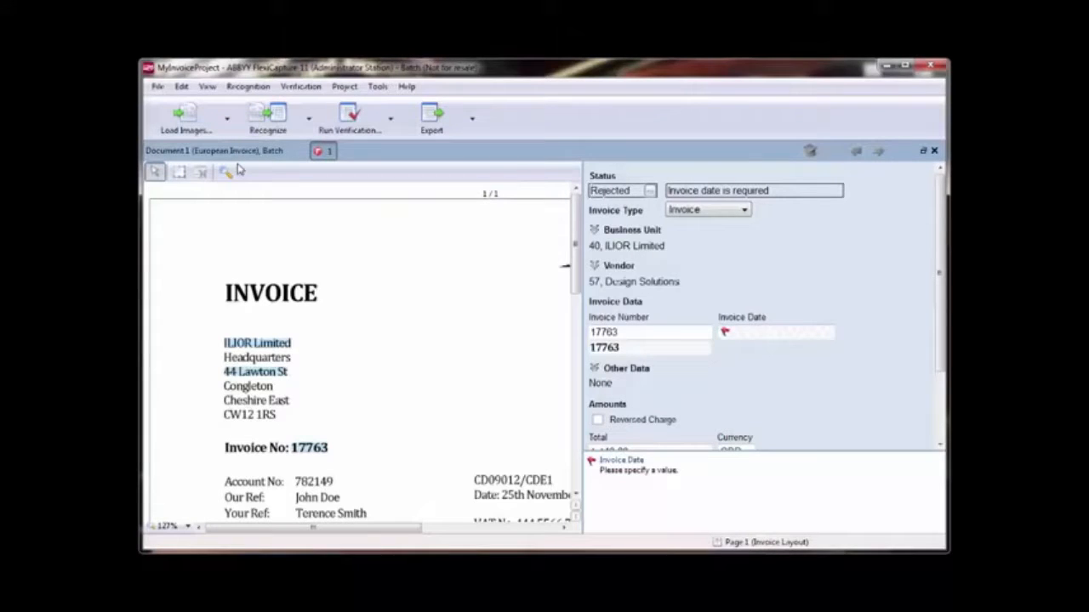
pyautogui.click(650, 192)
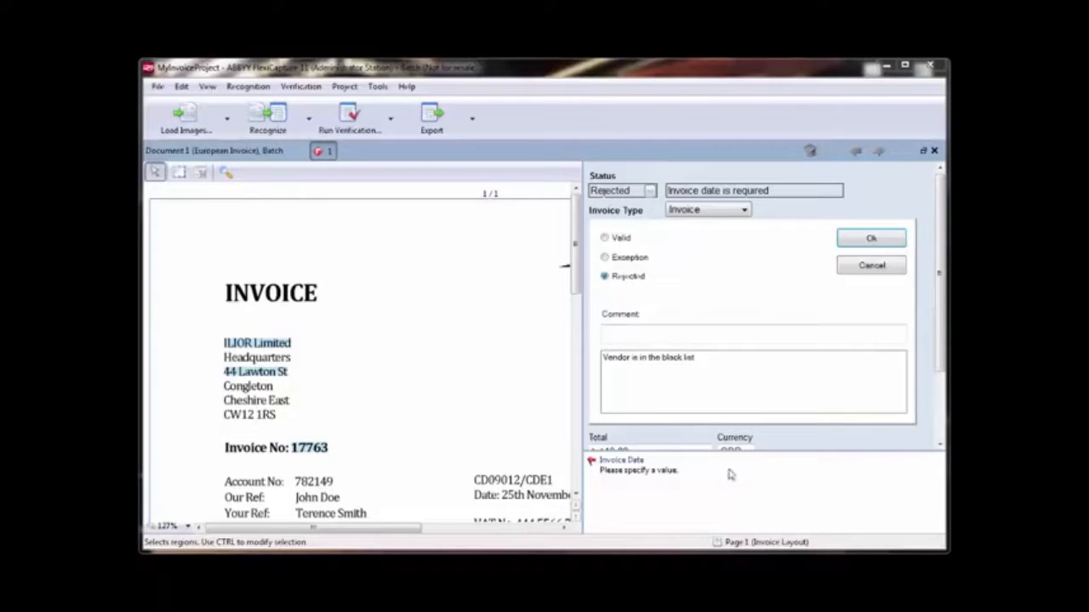
pyautogui.click(870, 266)
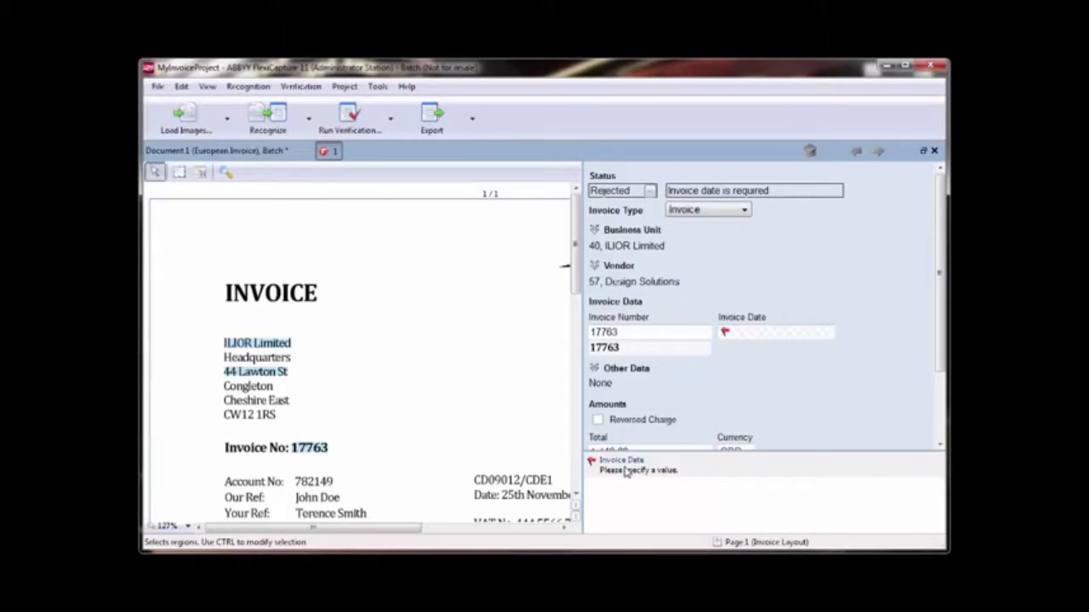
# Capture the first invoice's Invoice Date by marking "25th November 2013" on the image, and save and close the document
pyautogui.hscroll(3, 425, 531)
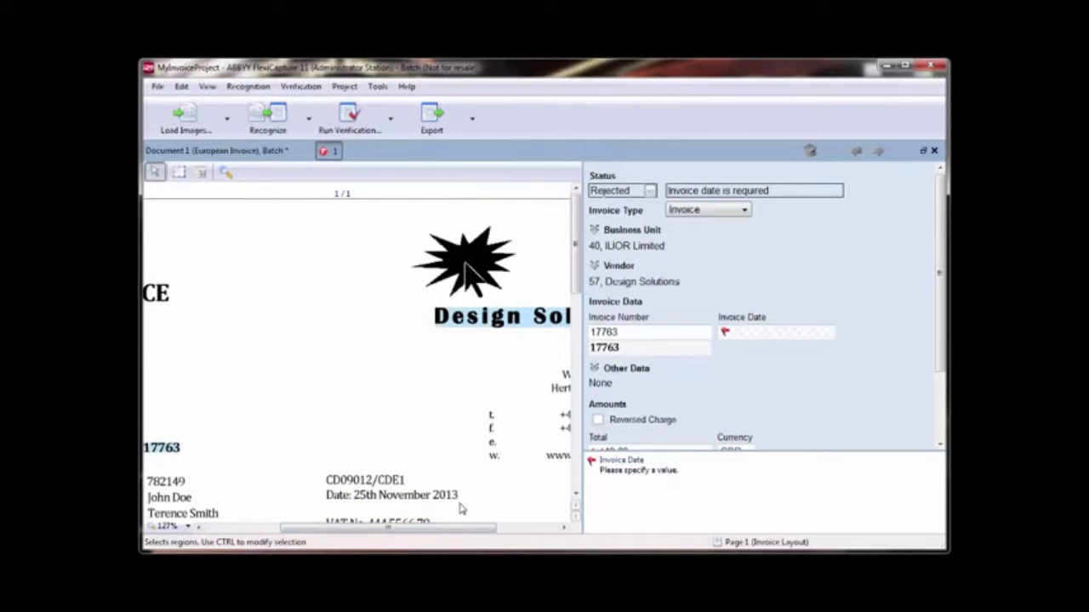
pyautogui.click(758, 334)
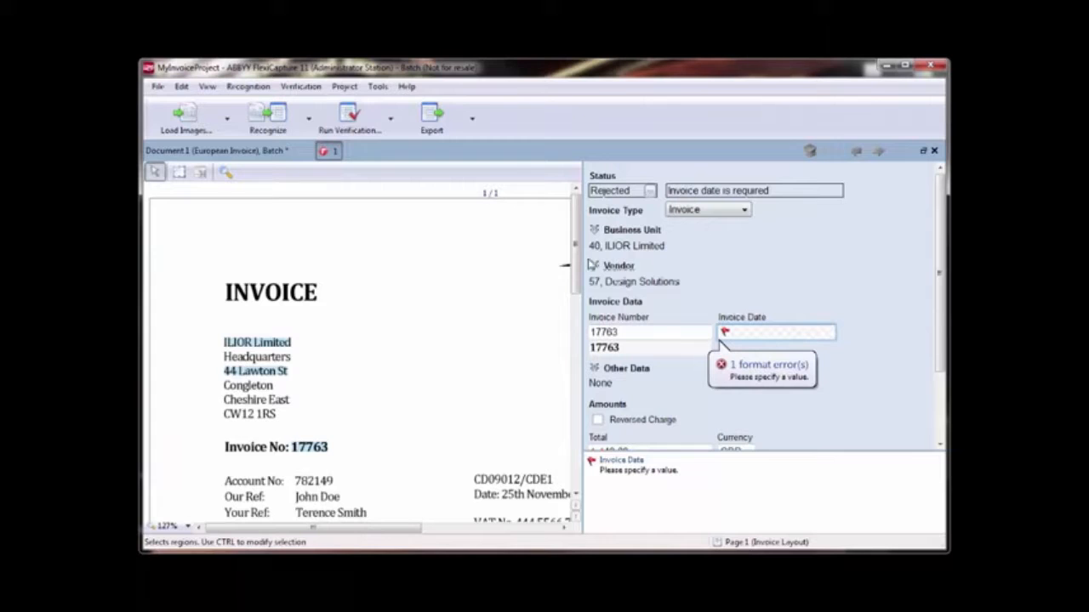
pyautogui.moveTo(574, 243); pyautogui.dragTo(583, 285)
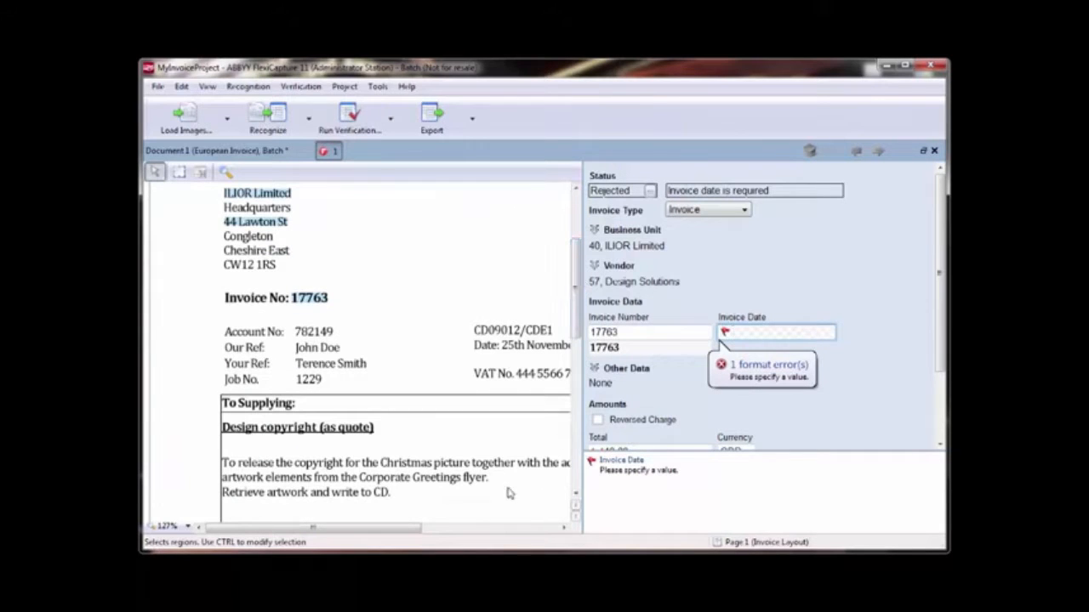
pyautogui.moveTo(398, 527); pyautogui.dragTo(463, 528)
pyautogui.moveTo(483, 351); pyautogui.dragTo(364, 340)
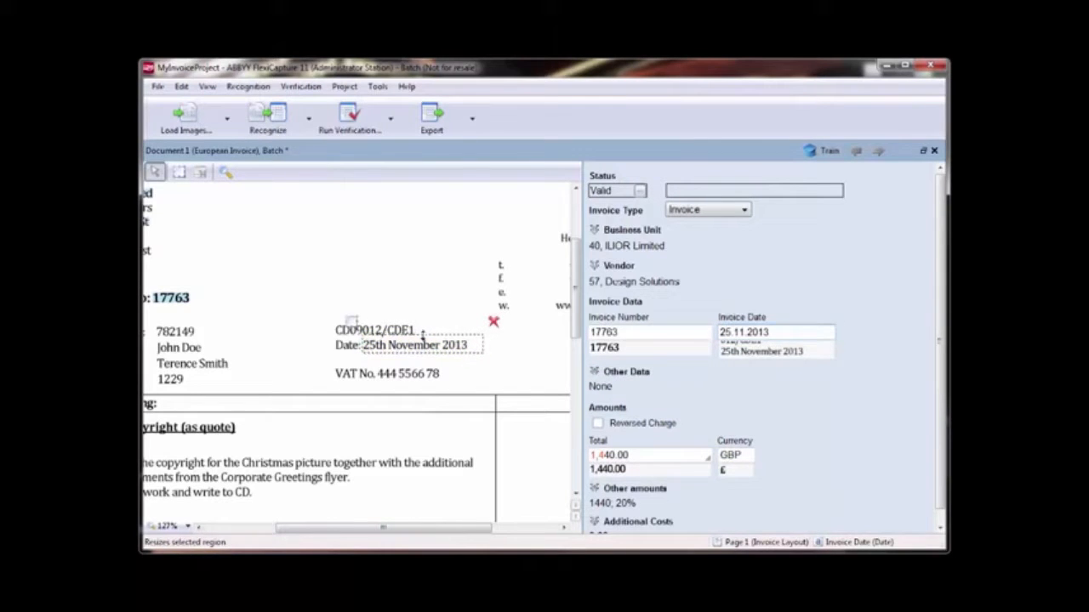
pyautogui.click(353, 325)
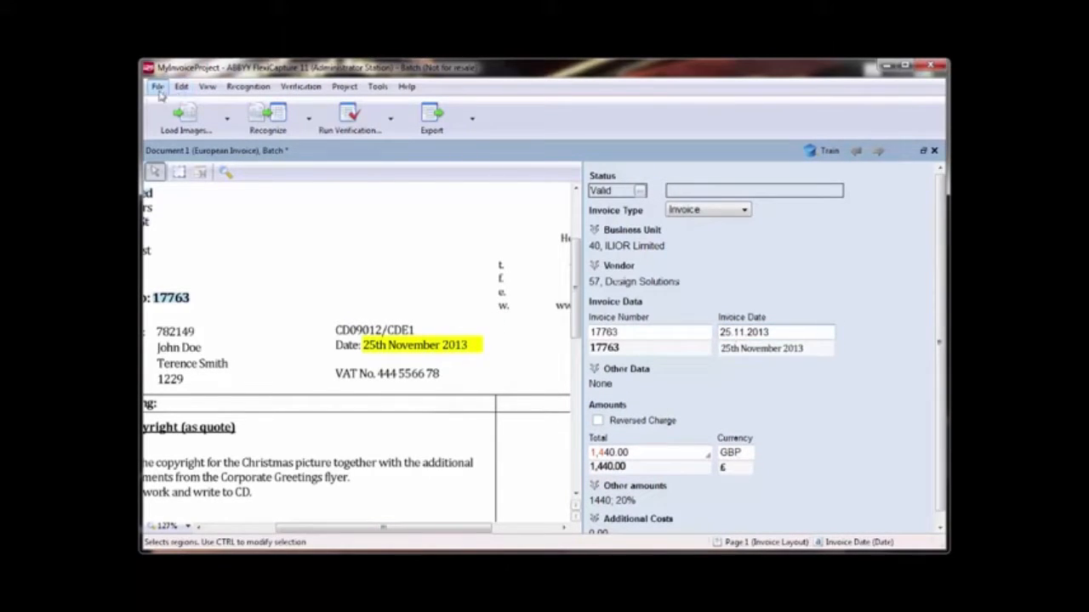
pyautogui.click(930, 150)
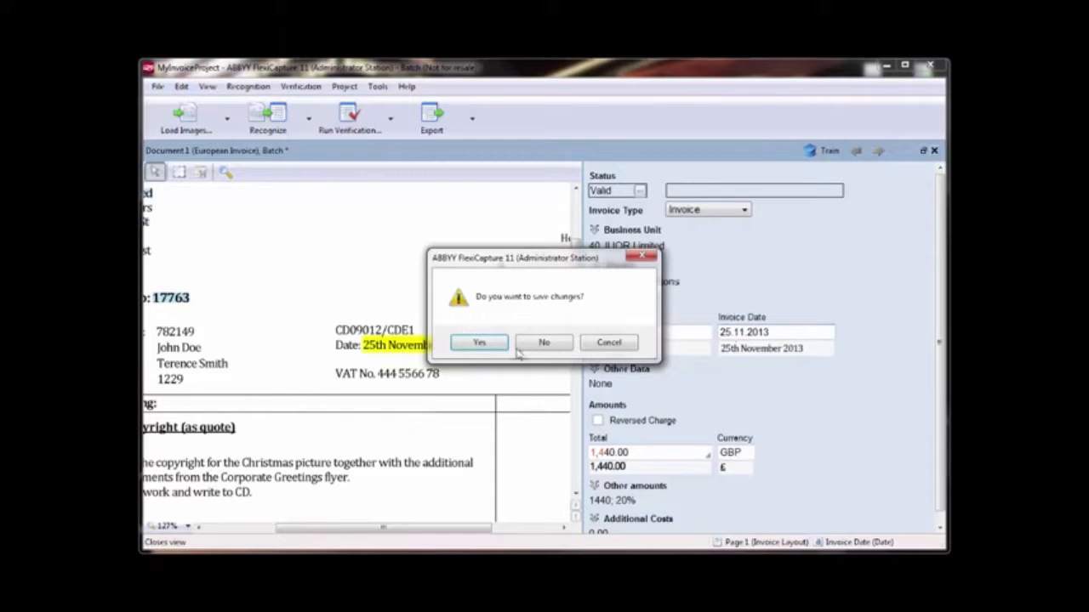
pyautogui.click(489, 346)
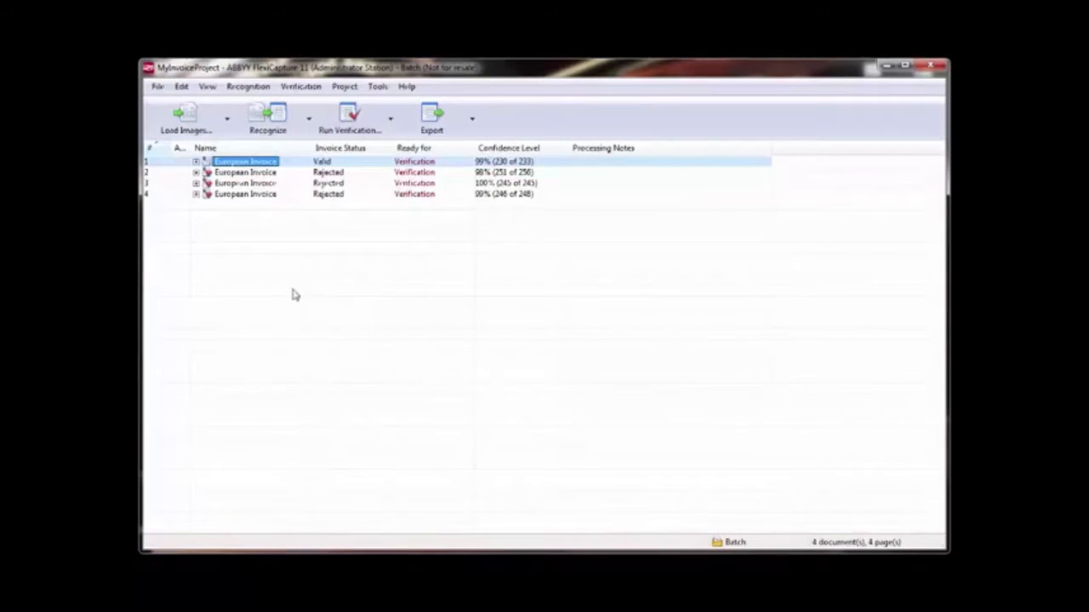
# Reopen the first invoice, train the layout on its Invoice Date region, and save the document
pyautogui.click(252, 165)
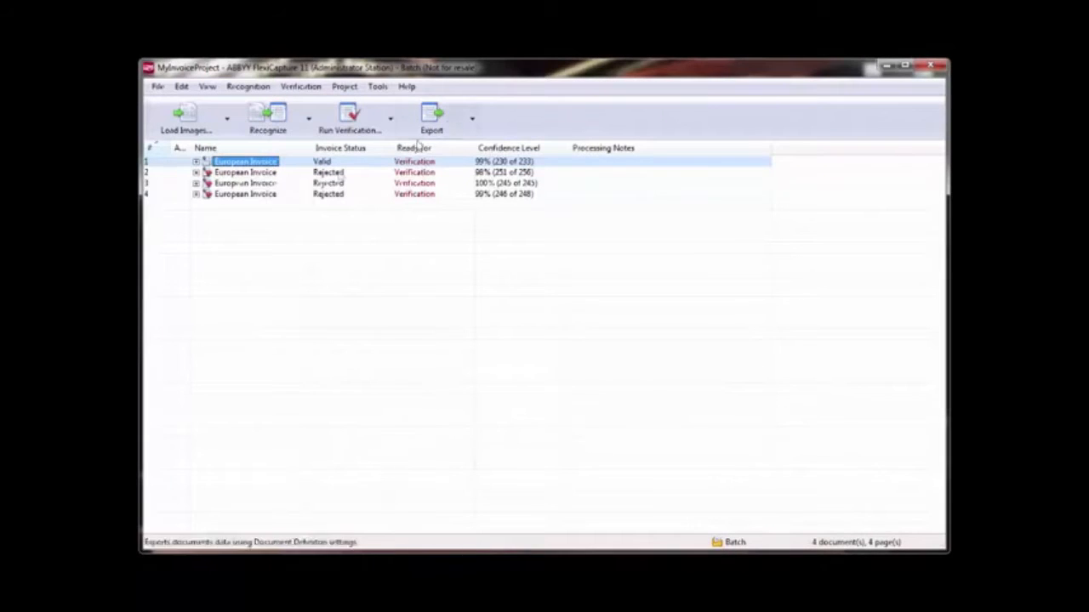
pyautogui.doubleClick(253, 161)
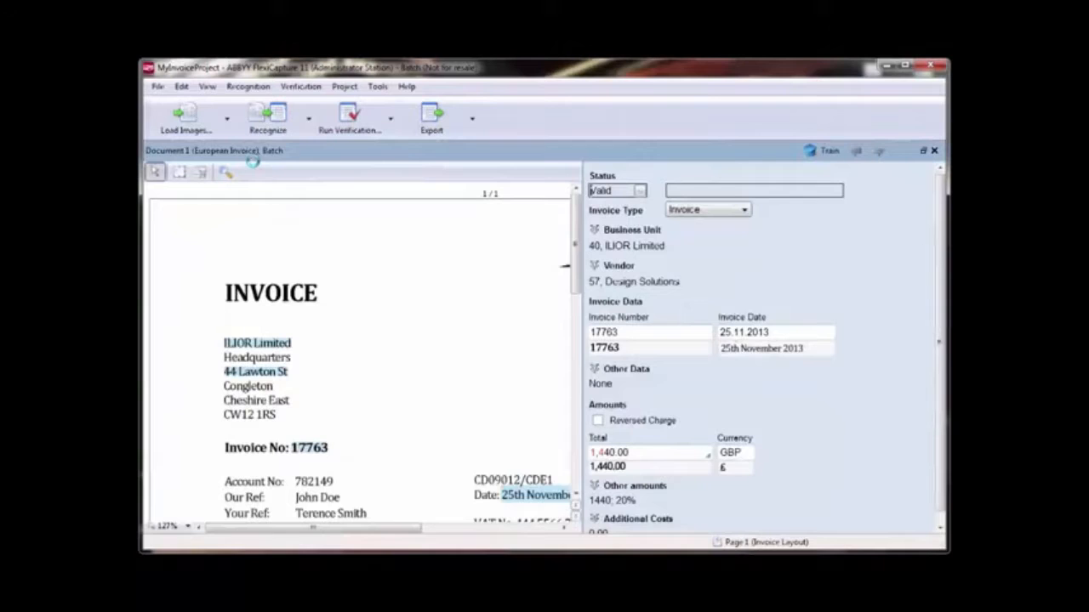
pyautogui.click(781, 333)
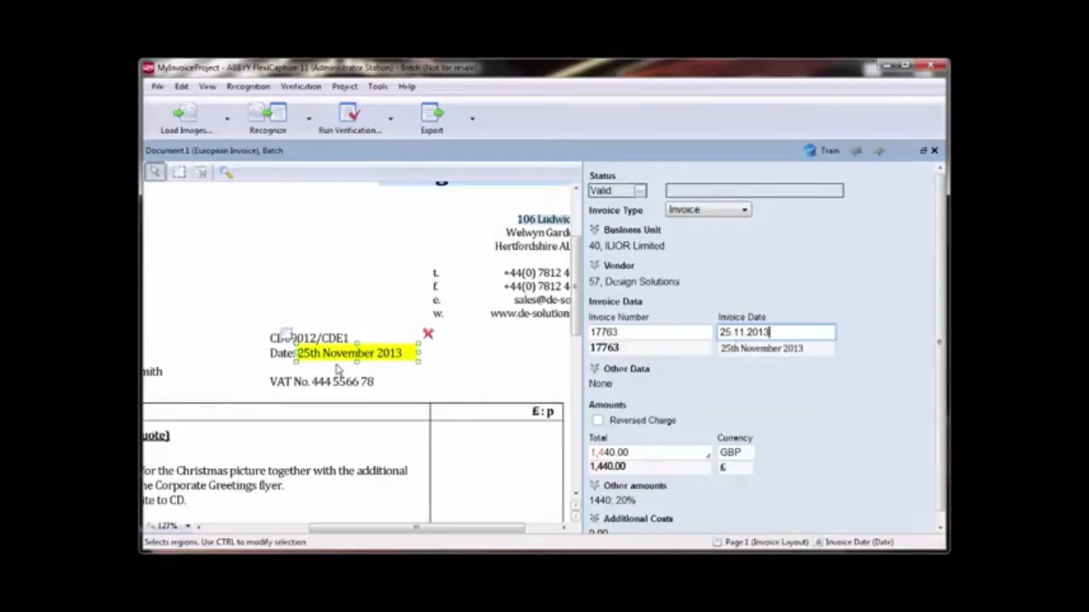
pyautogui.click(815, 153)
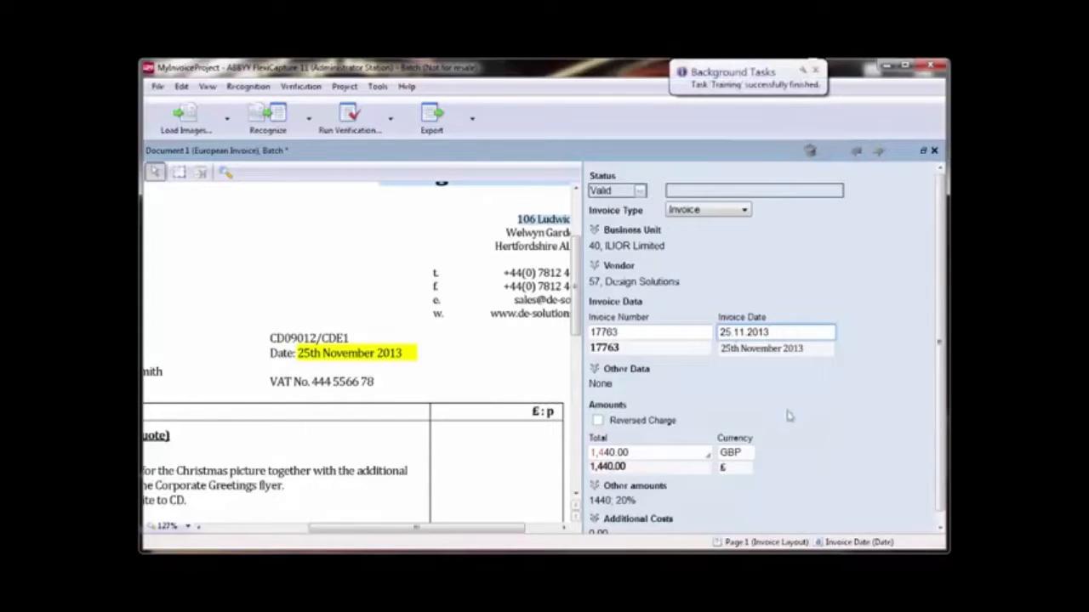
pyautogui.click(935, 151)
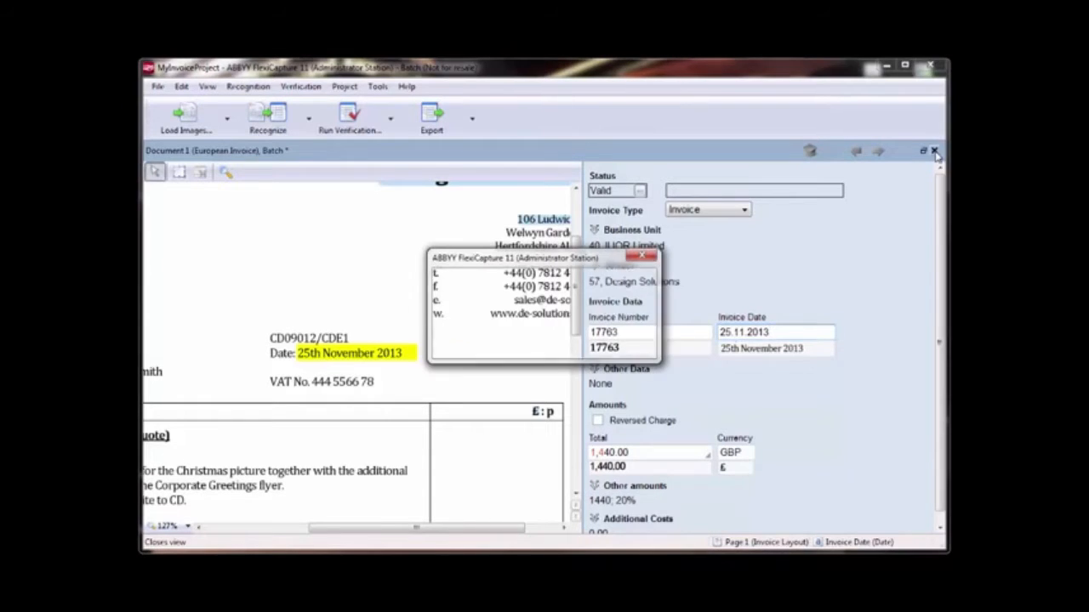
pyautogui.click(496, 349)
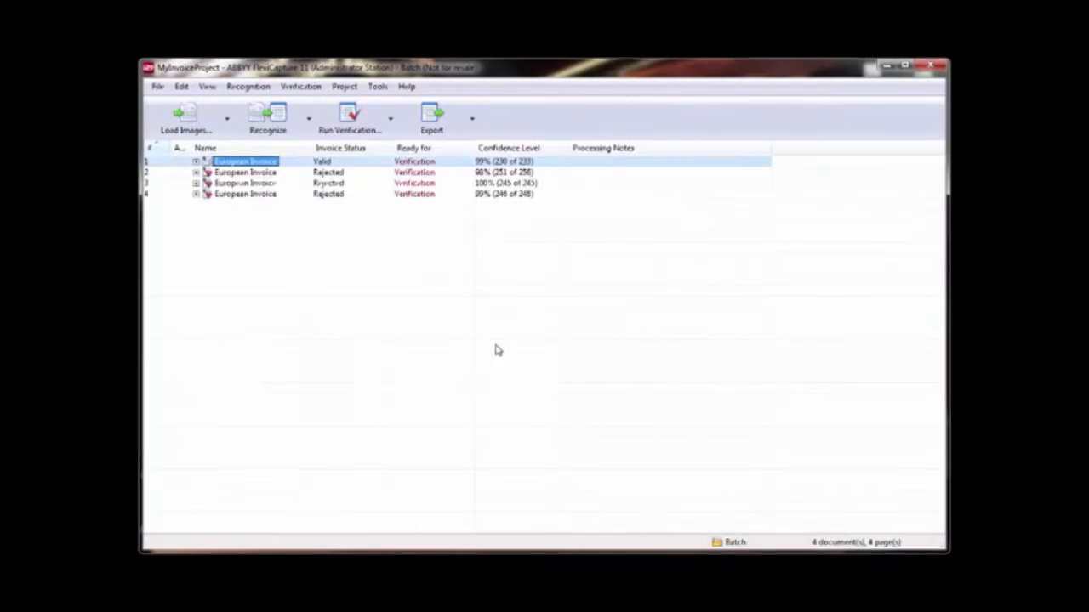
# Open the second invoice and capture its Invoice Date by marking "10th December 2013" on the image
pyautogui.doubleClick(247, 173)
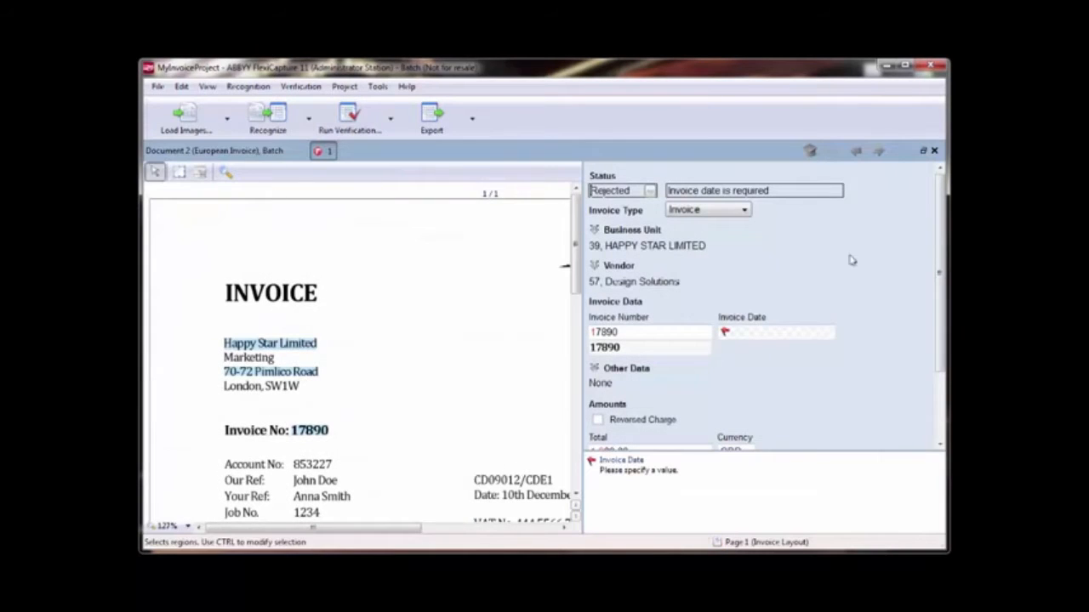
pyautogui.click(768, 332)
pyautogui.moveTo(409, 529)
pyautogui.mouseDown()
pyautogui.moveTo(468, 531)
pyautogui.moveTo(383, 482)
pyautogui.mouseUp()
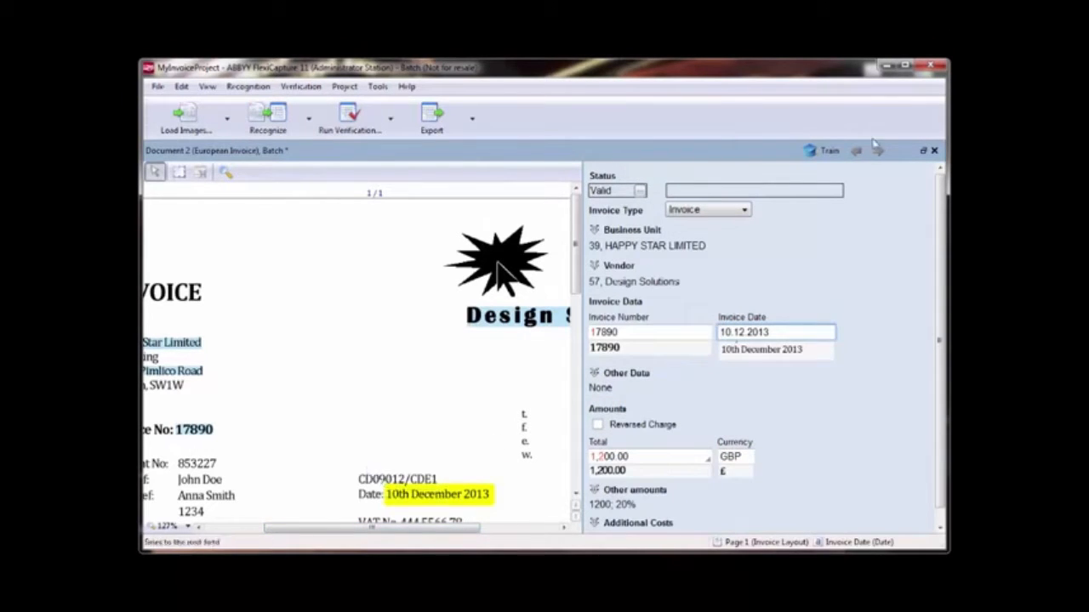
# Train the layout on the second invoice, and save and close the document
pyautogui.click(829, 152)
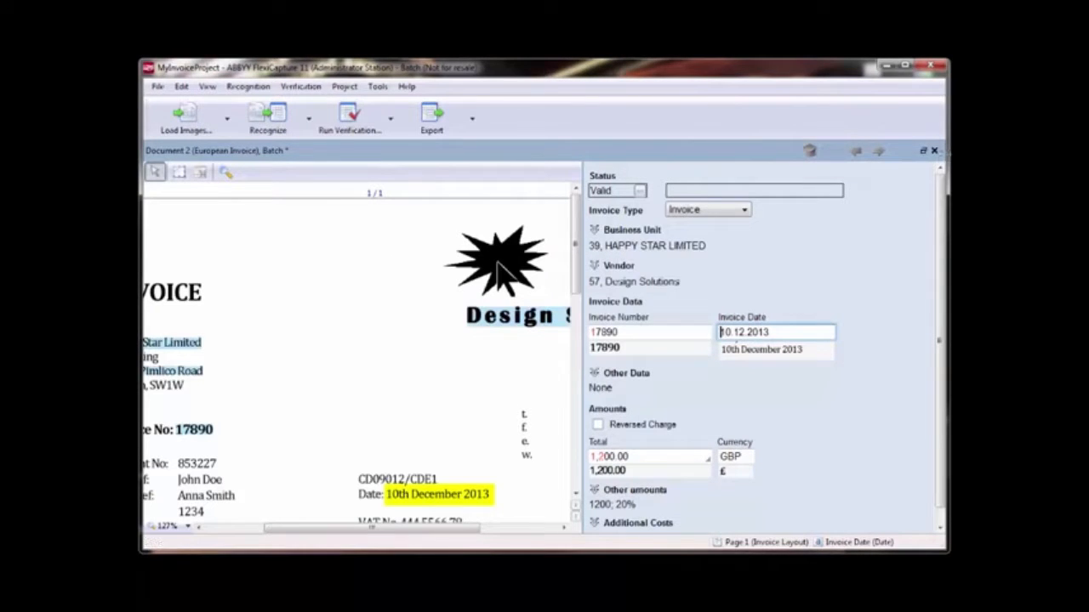
pyautogui.click(934, 151)
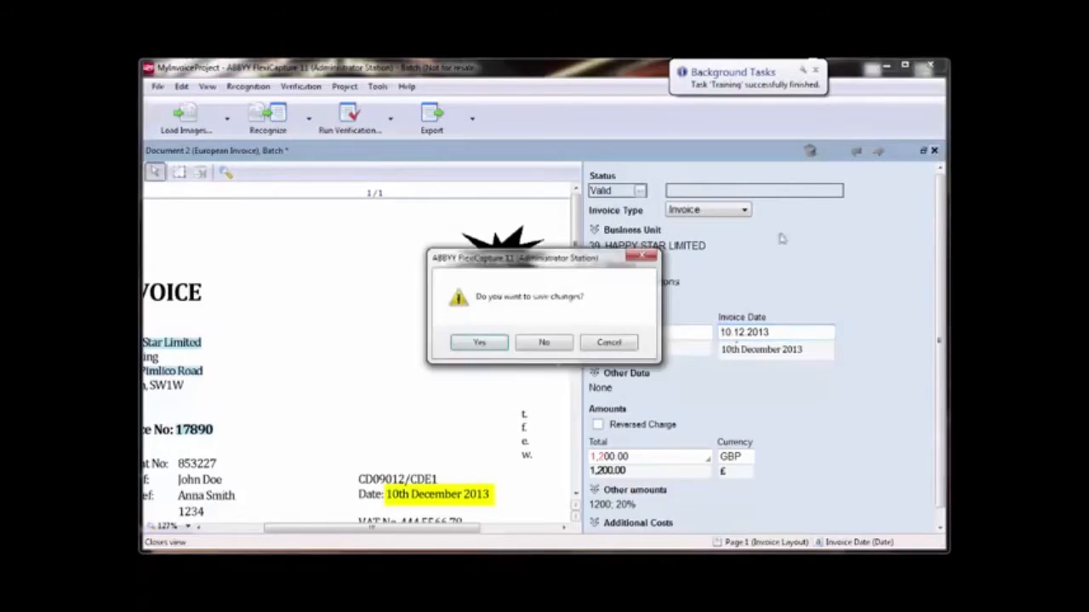
pyautogui.click(479, 343)
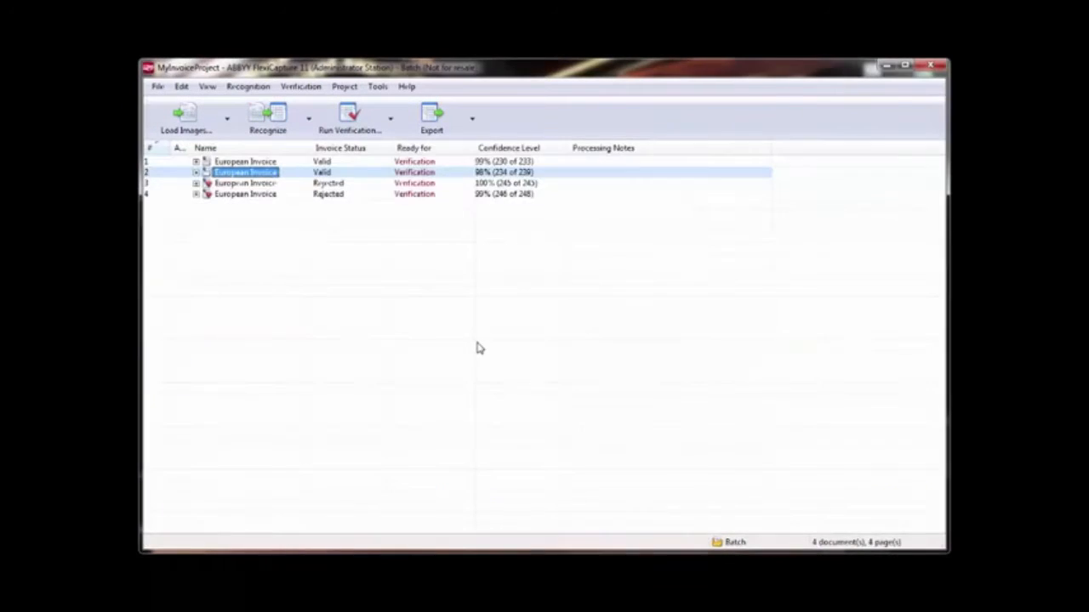
# Open the third invoice and capture its Invoice Date by marking "25th December 2013" on the image
pyautogui.doubleClick(238, 183)
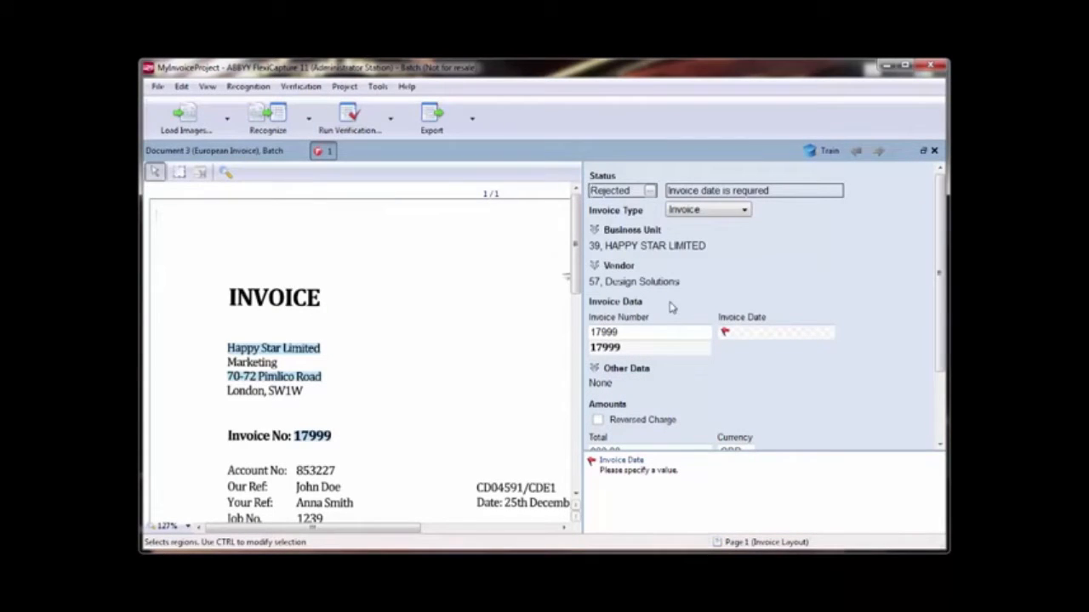
pyautogui.click(730, 330)
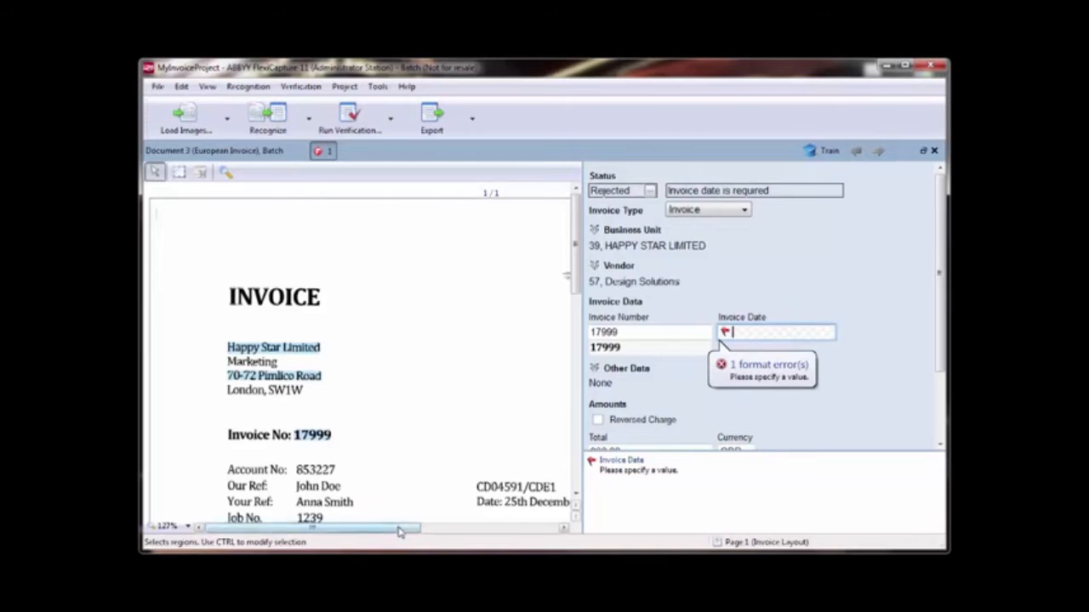
pyautogui.moveTo(396, 531); pyautogui.dragTo(447, 531)
pyautogui.moveTo(515, 518); pyautogui.dragTo(400, 497)
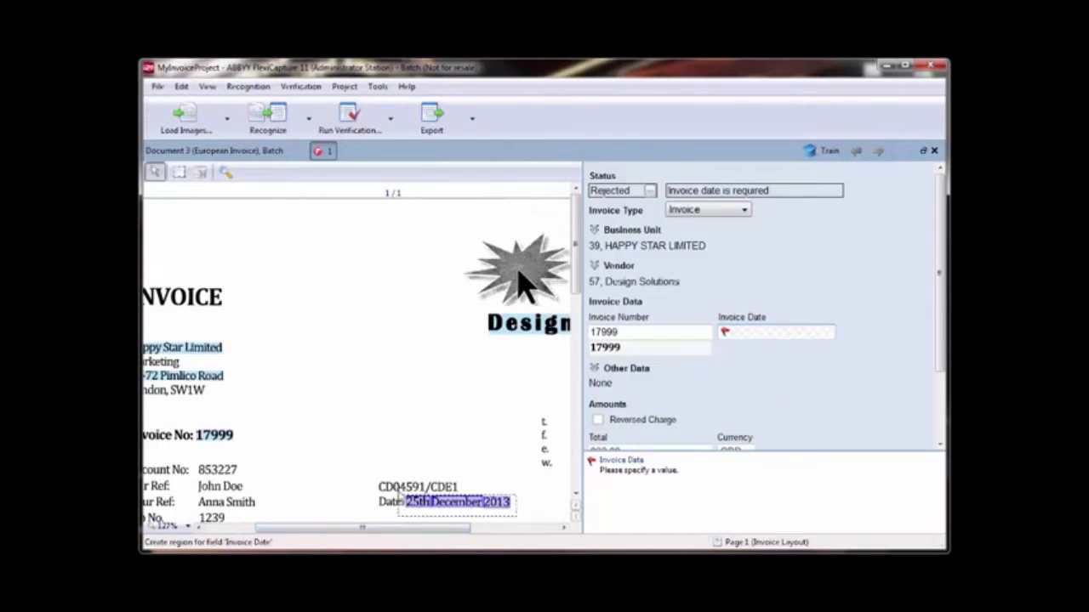
# Train the layout on the third invoice, and save and close the document
pyautogui.click(819, 153)
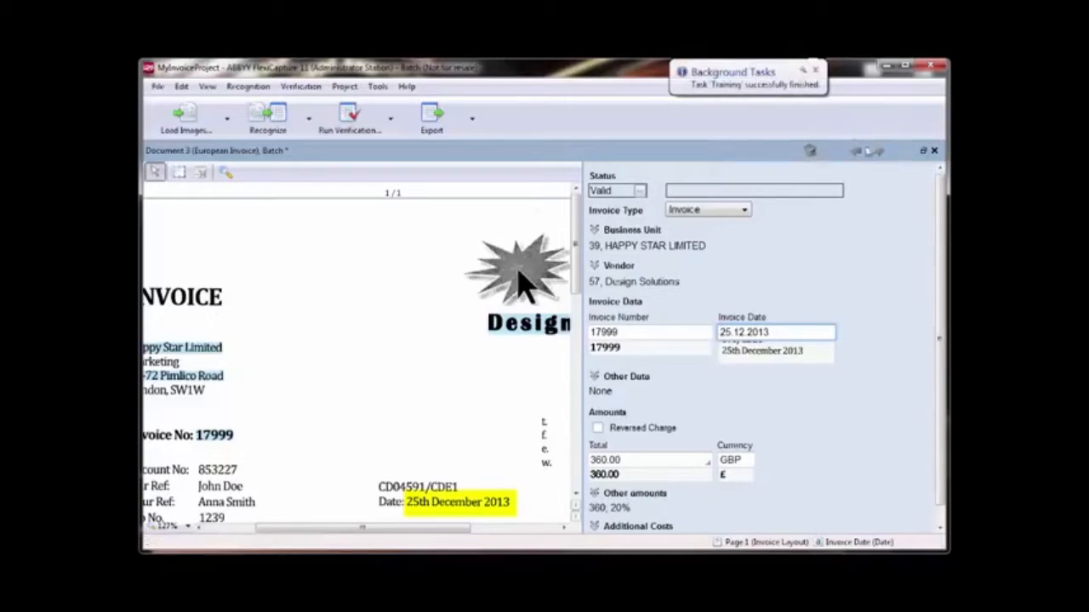
pyautogui.click(933, 151)
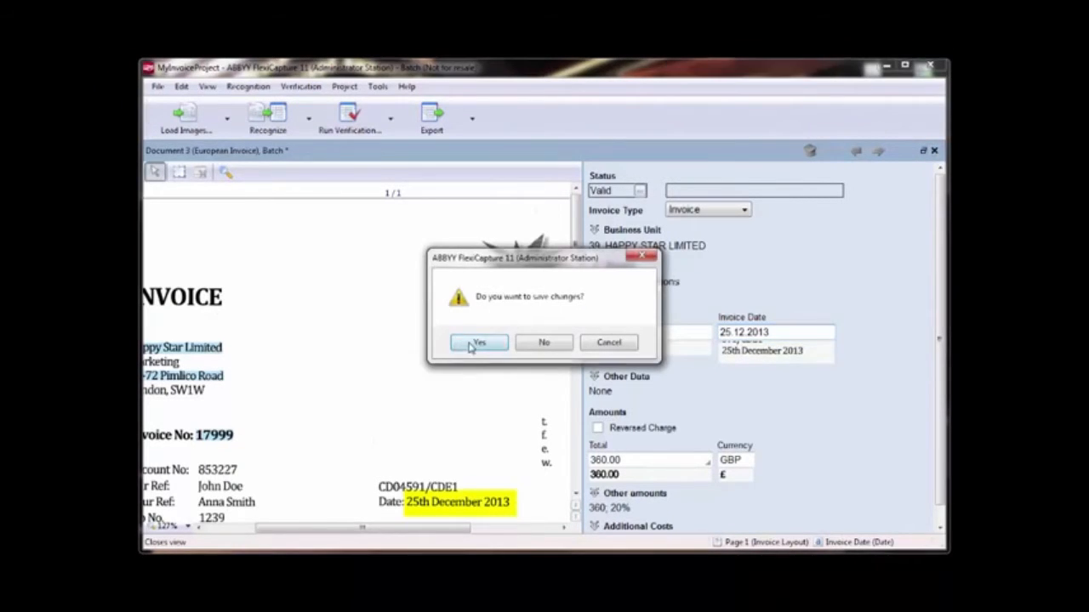
pyautogui.click(473, 342)
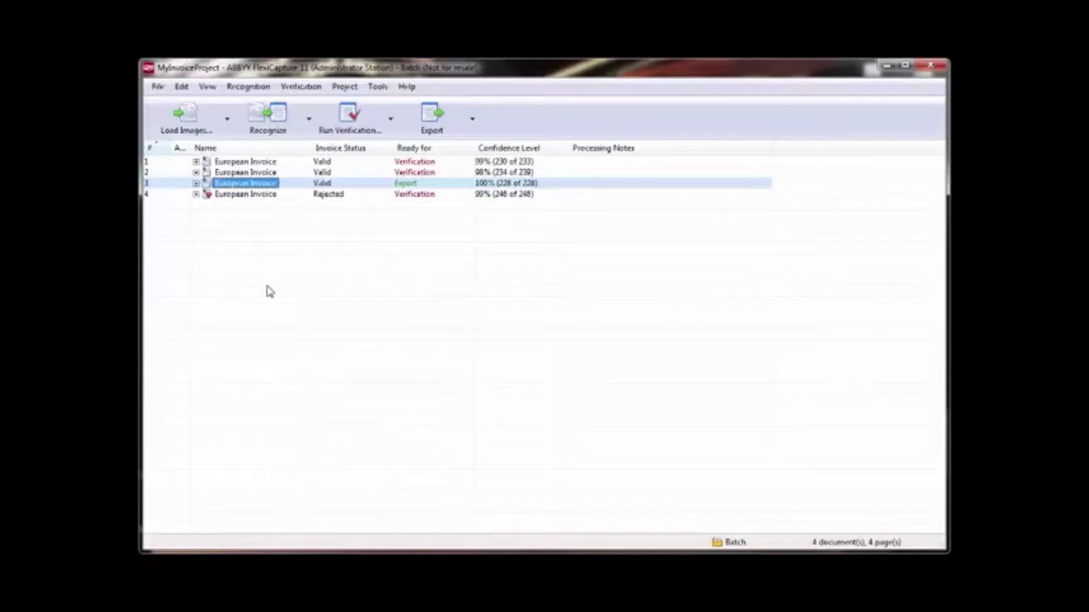
# Clear the analysis results of all four invoices in the batch
pyautogui.moveTo(267, 272); pyautogui.dragTo(195, 156)
pyautogui.rightClick(237, 188)
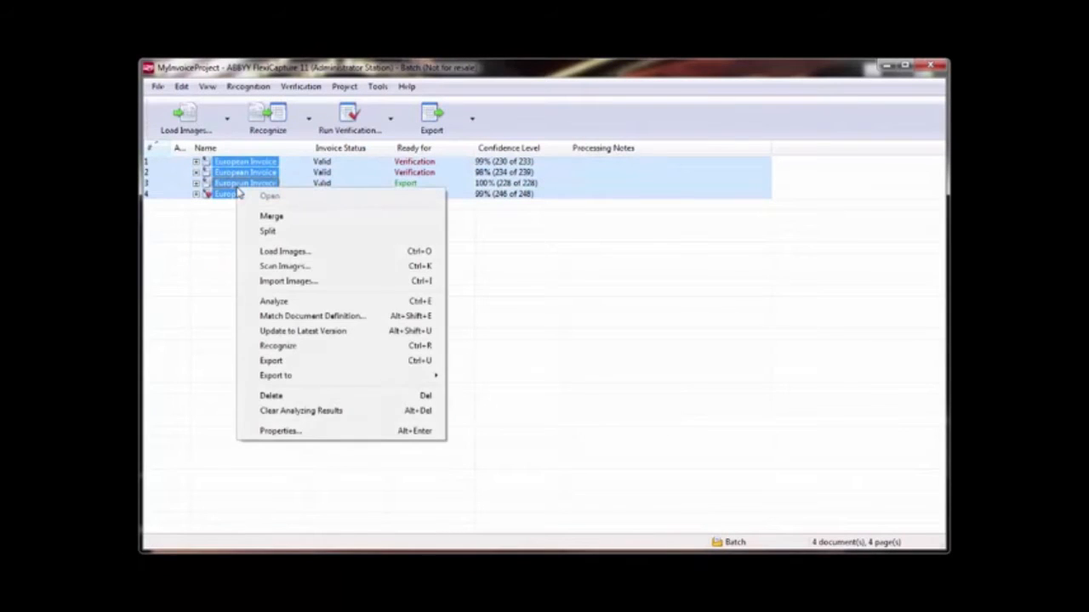
pyautogui.click(300, 412)
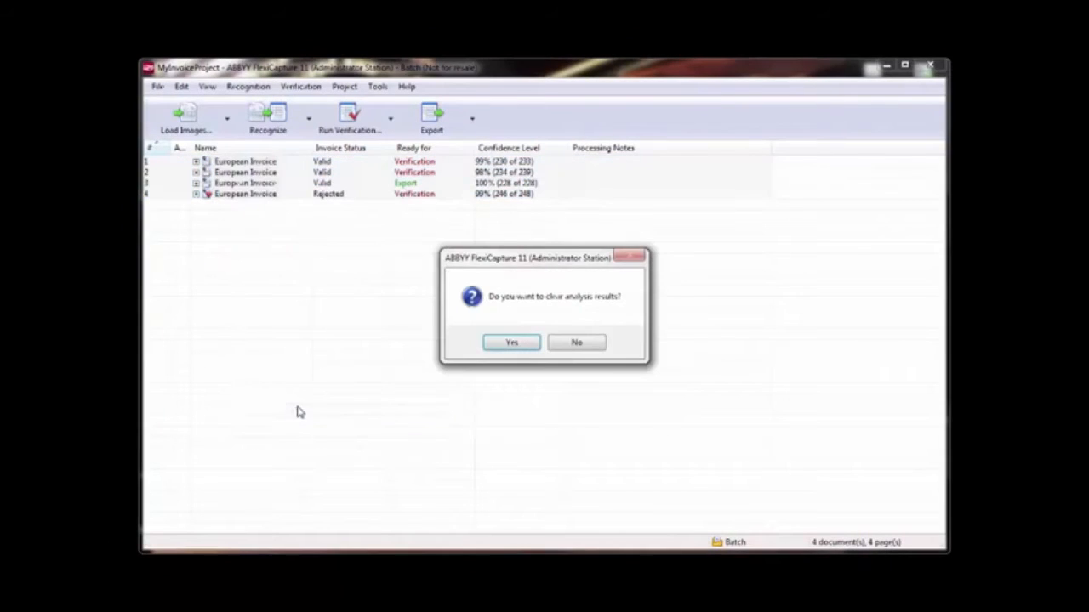
pyautogui.click(514, 341)
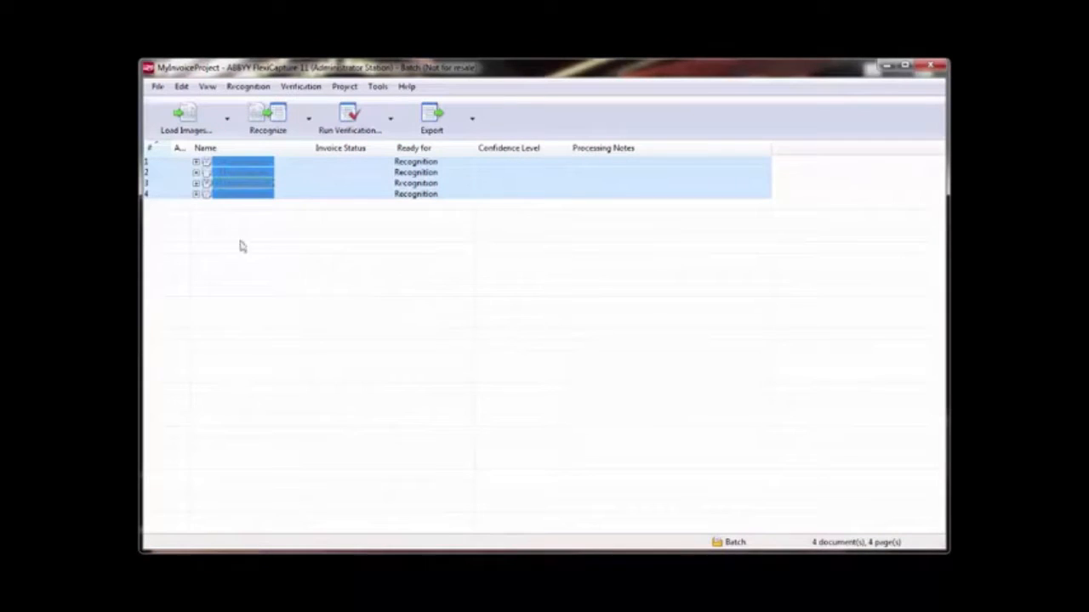
# Recognize all four invoices in the batch again with the trained layout
pyautogui.rightClick(234, 175)
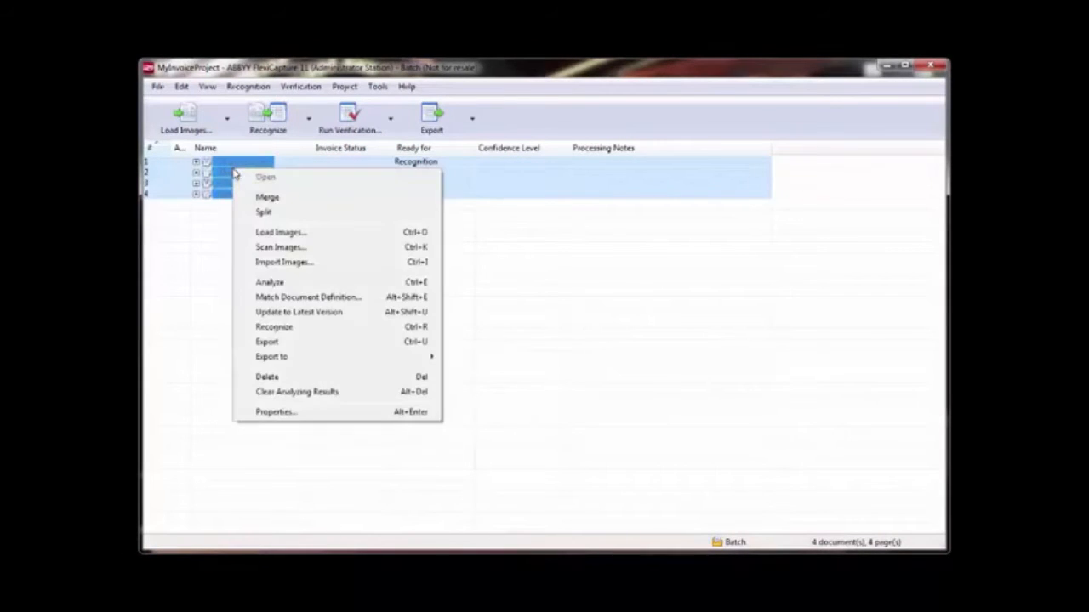
pyautogui.click(287, 333)
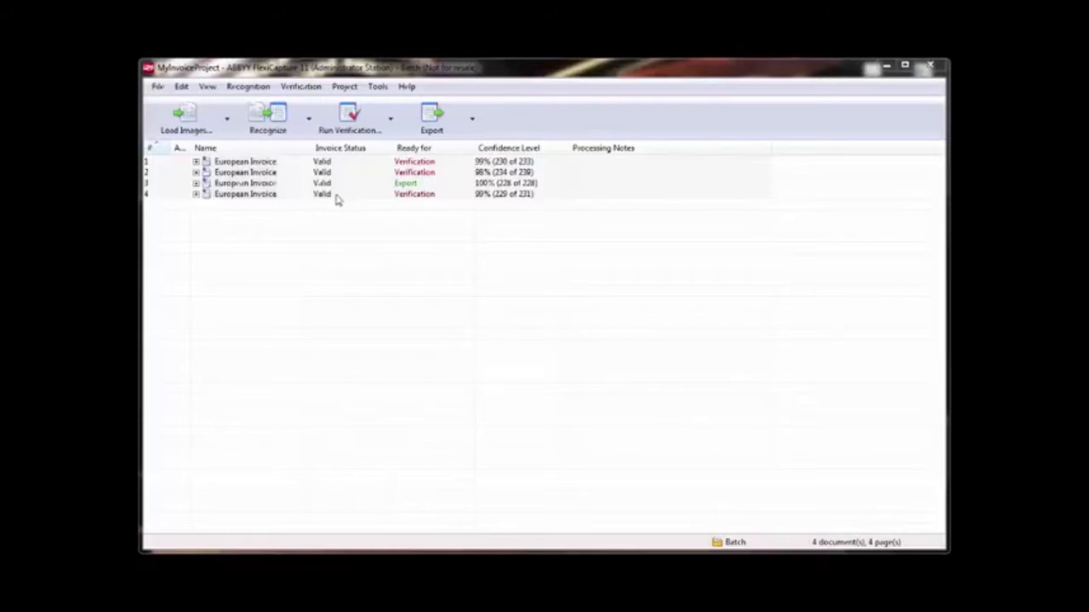
pyautogui.click(278, 232)
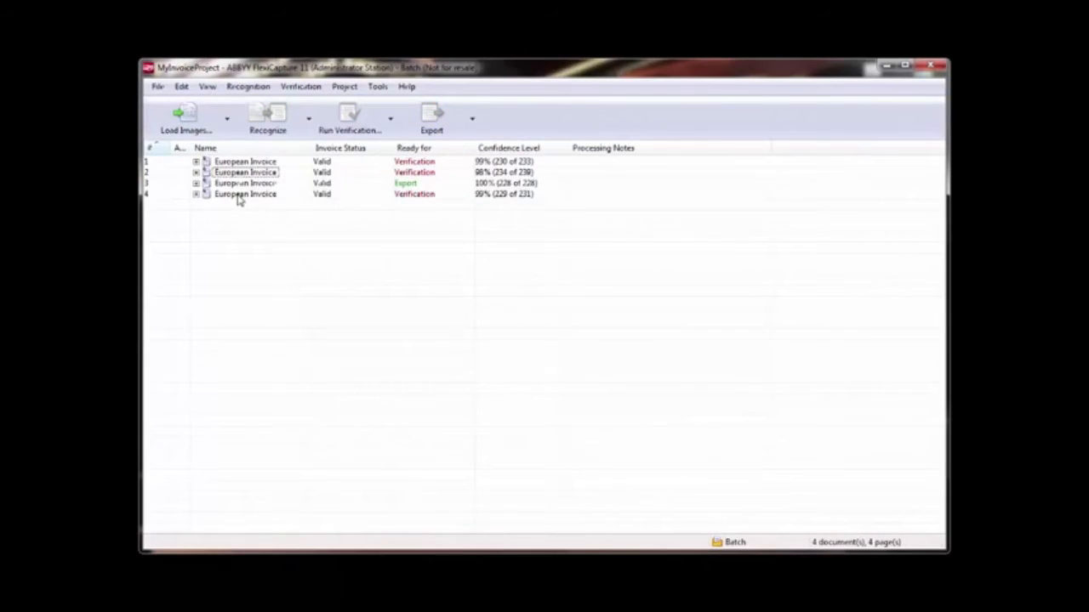
# Open the fourth invoice, check where its Invoice Date was captured on the image, and close the document
pyautogui.doubleClick(240, 195)
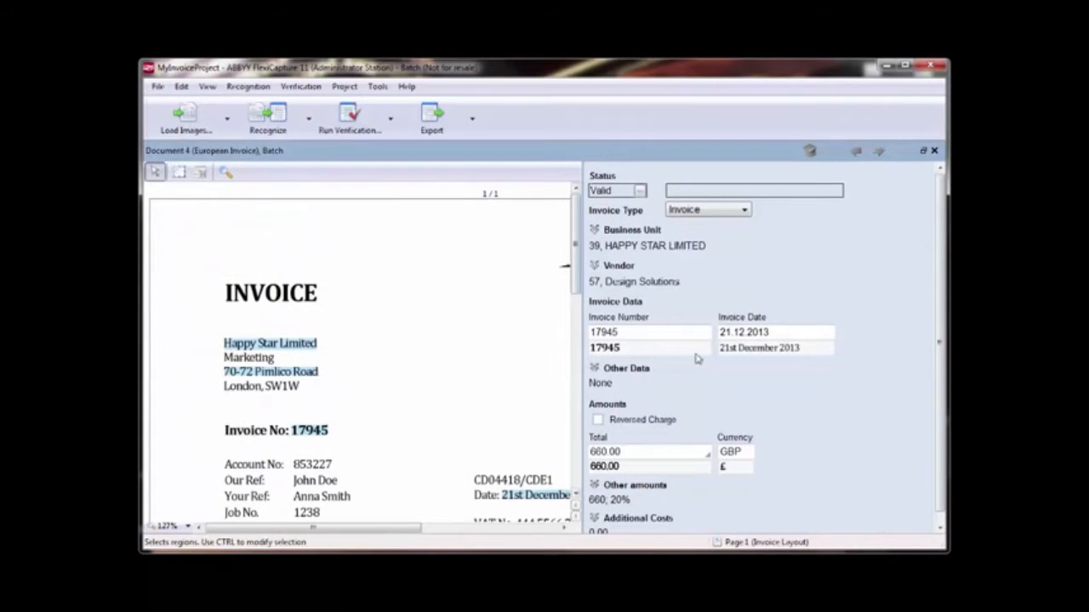
pyautogui.click(787, 335)
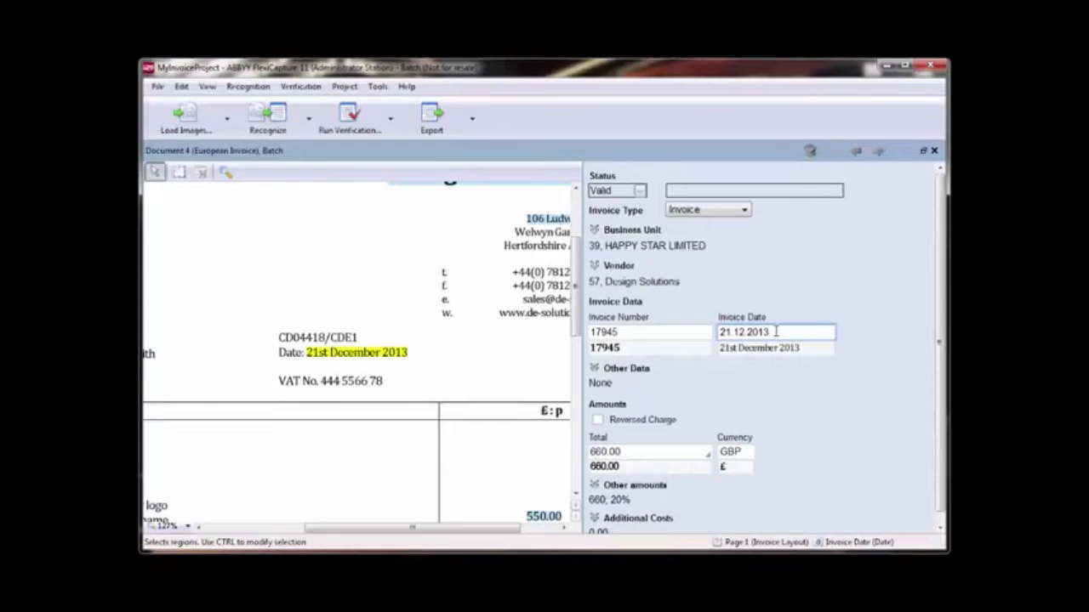
pyautogui.click(935, 150)
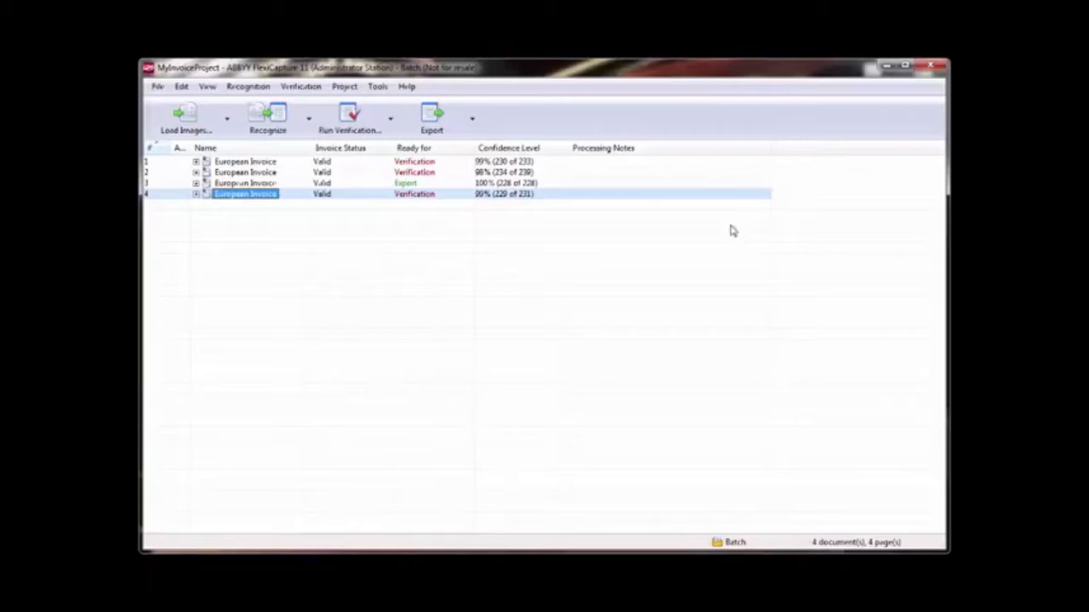
pyautogui.click(280, 292)
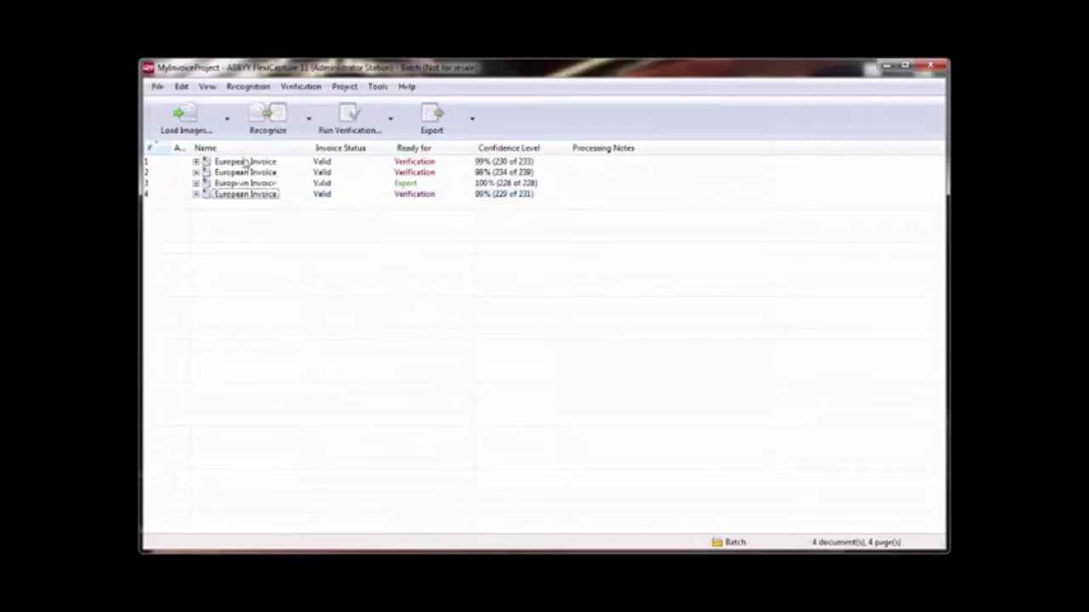
# Load the four Sol La Si Hotel images, starting with SolLaSiHotel_HS_01.tif, into the batch as new documents
pyautogui.click(191, 124)
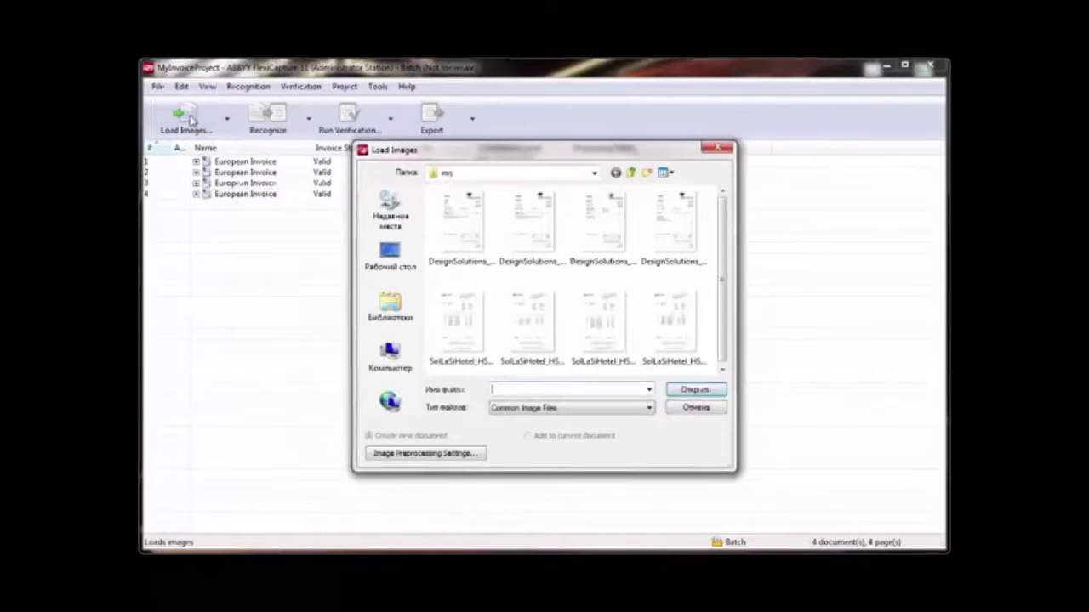
pyautogui.click(463, 326)
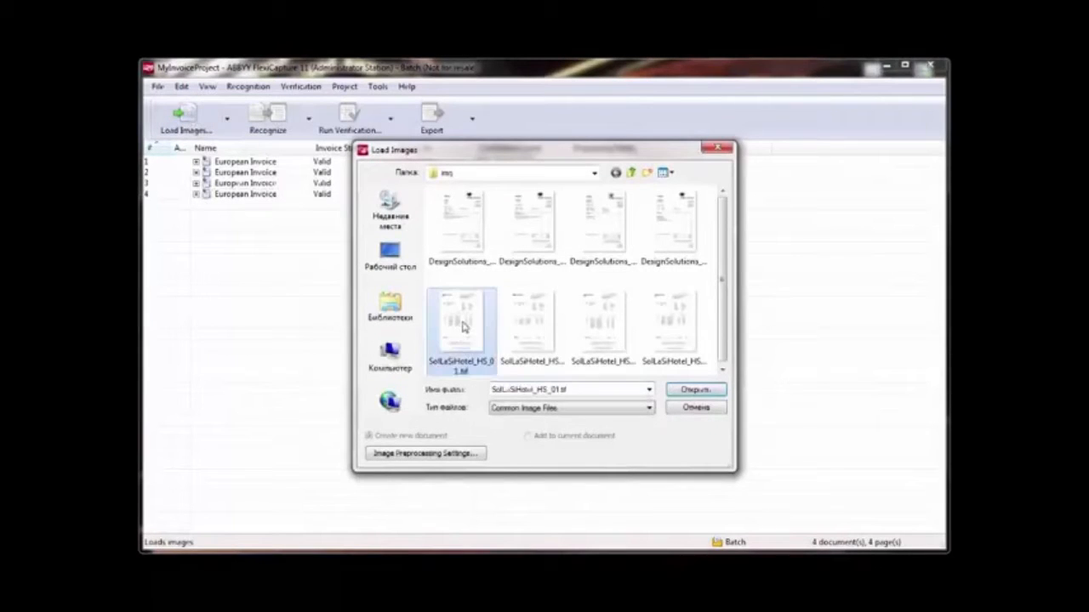
pyautogui.keyDown('shift'); pyautogui.click(672, 330); pyautogui.keyUp('shift')
pyautogui.click(694, 390)
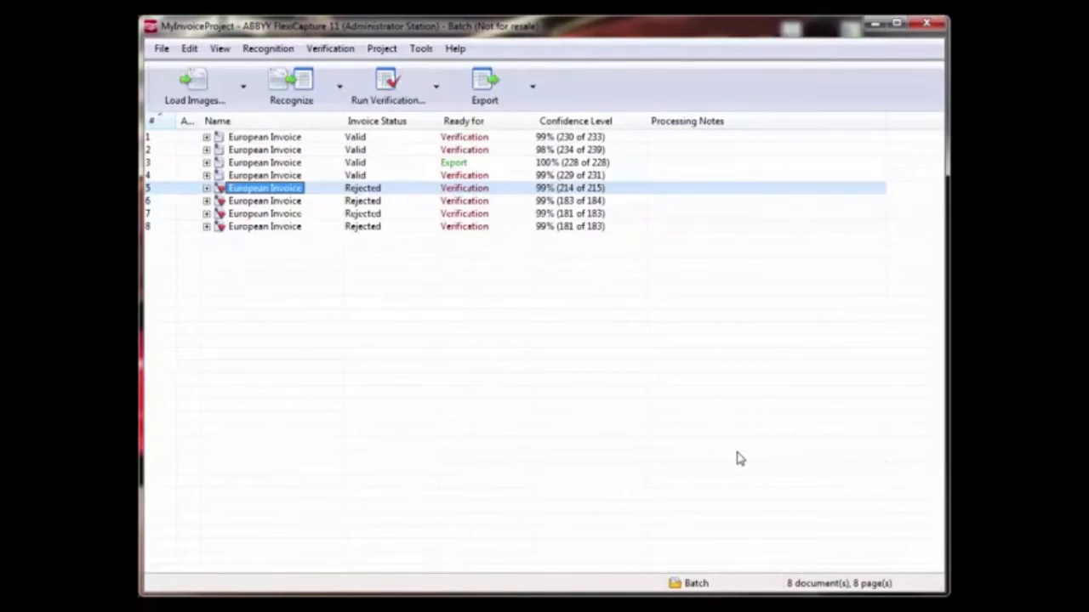
# Open the fifth invoice and capture its Invoice Date by marking the departure date "23/11/2013" on the image
pyautogui.doubleClick(245, 190)
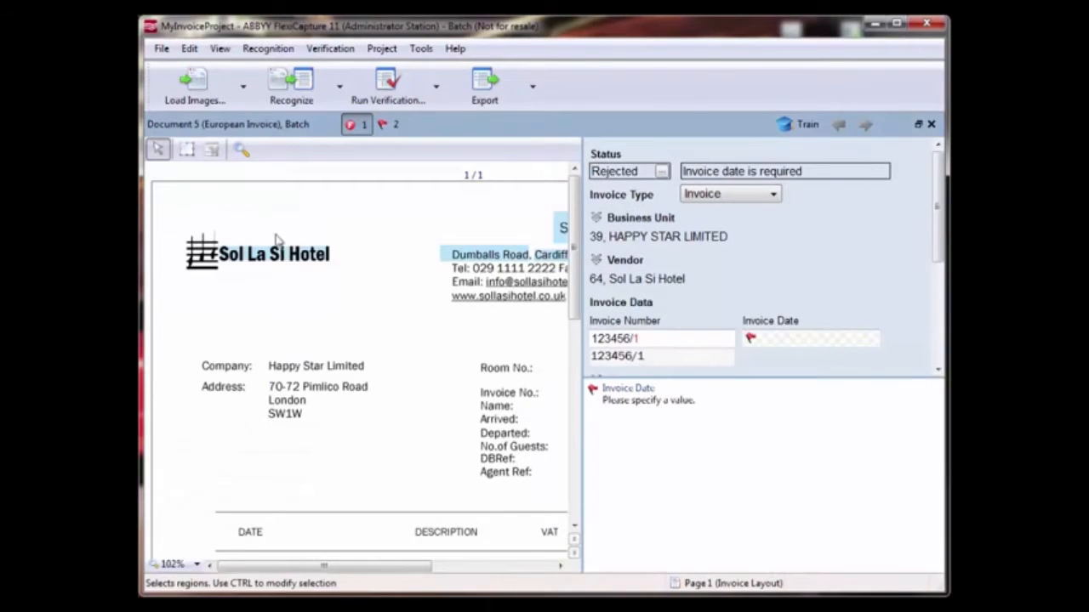
pyautogui.click(789, 339)
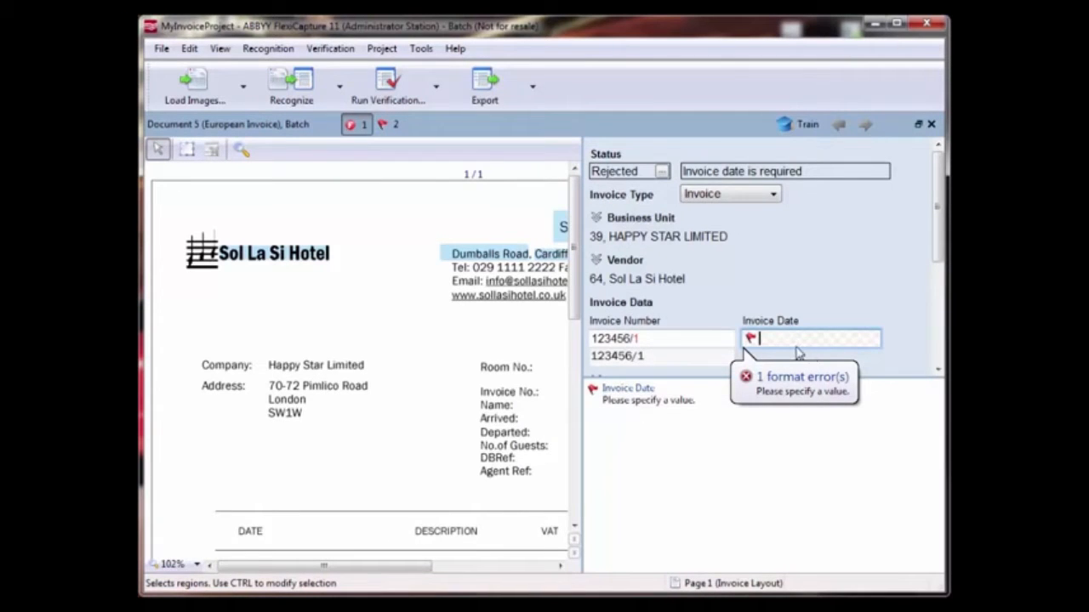
pyautogui.moveTo(409, 567); pyautogui.dragTo(474, 572)
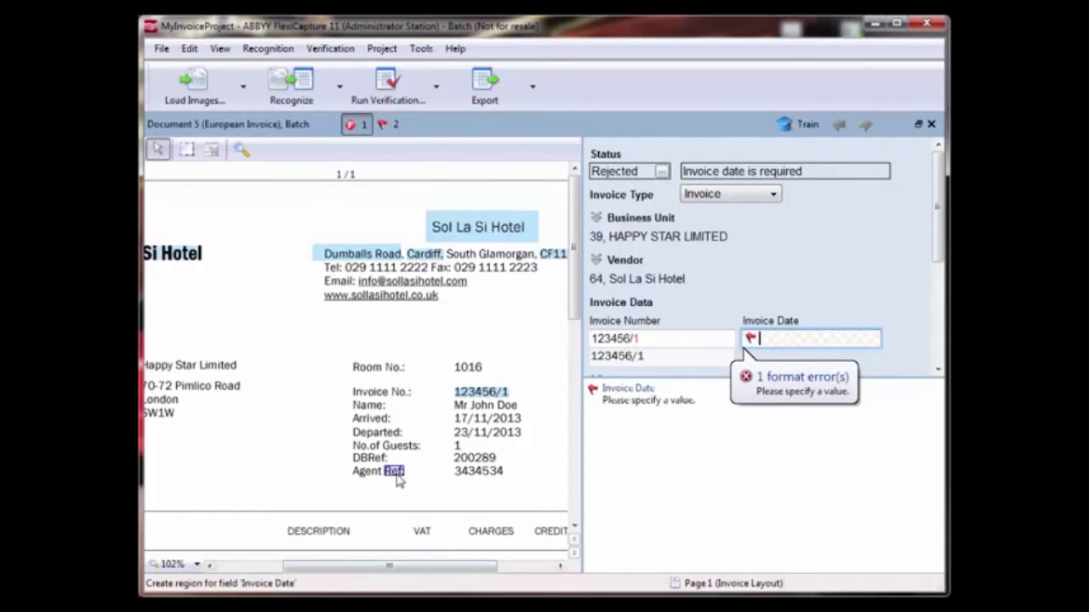
pyautogui.click(467, 438)
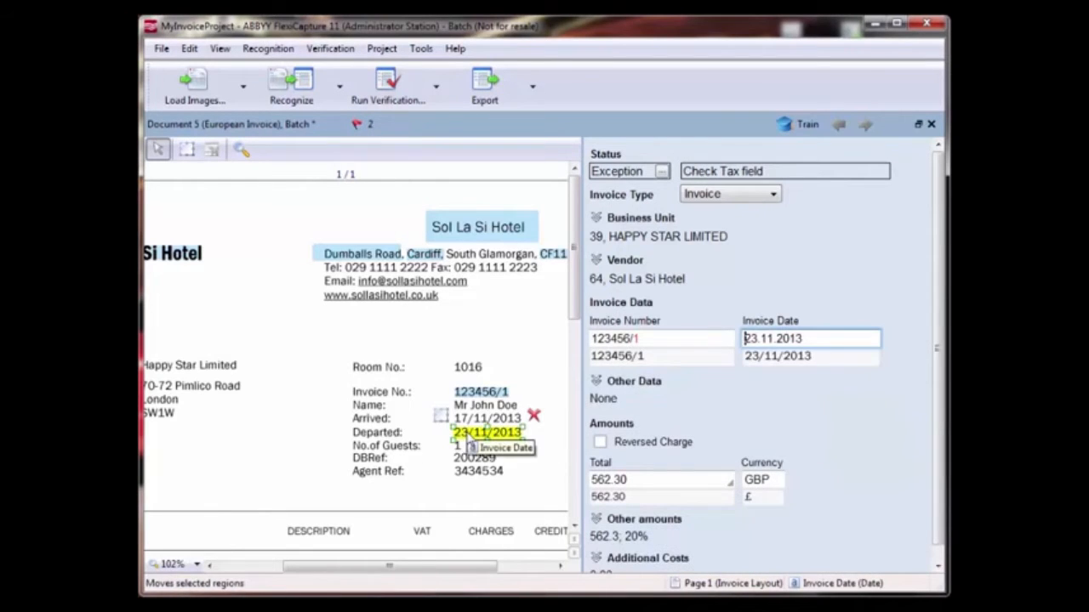
# Train the layout on the fifth invoice, and save and close the document
pyautogui.click(788, 125)
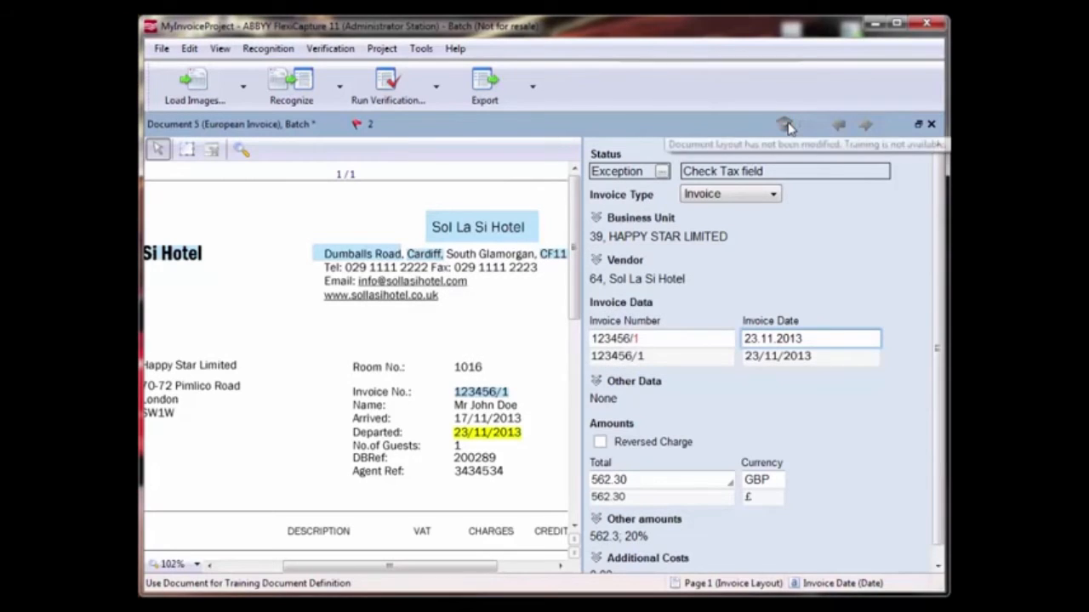
pyautogui.click(931, 125)
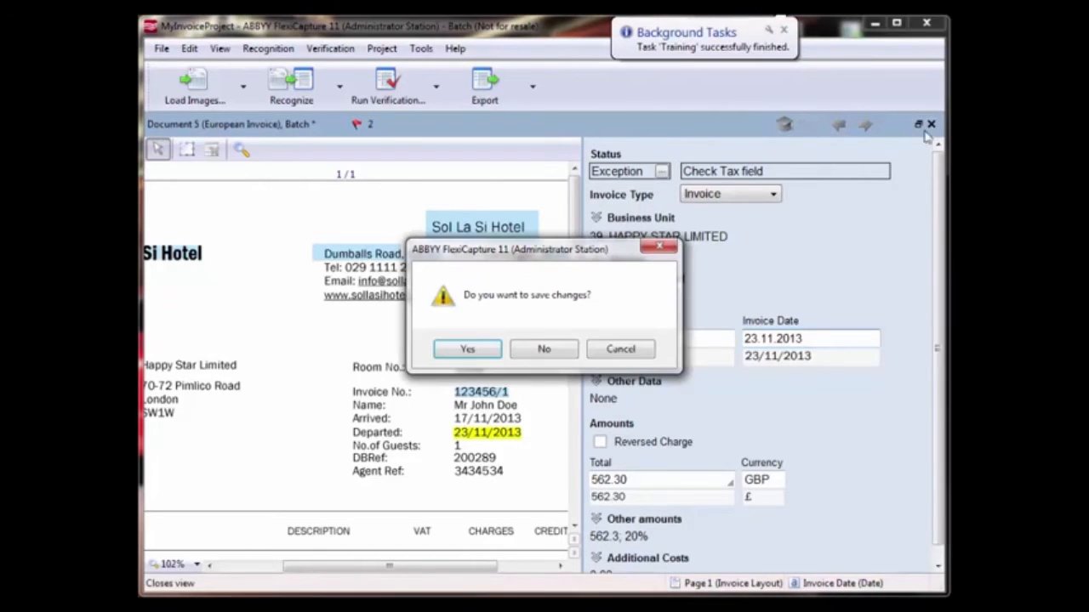
pyautogui.click(464, 350)
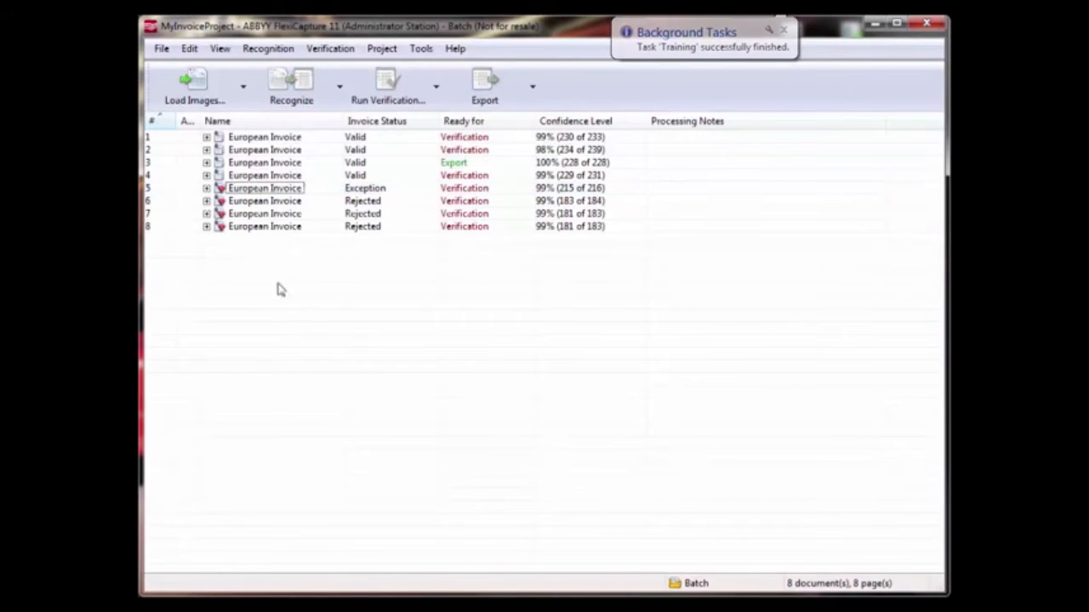
# Switch to the project's training batches and examine the state of Design Solutions and Sol La Si Hotel
pyautogui.click(219, 49)
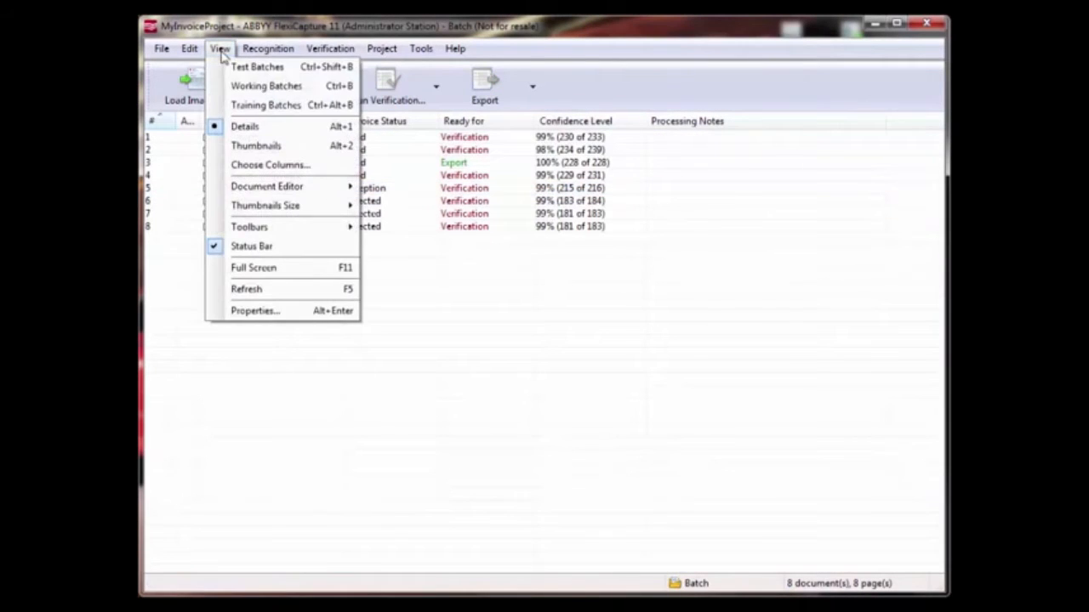
pyautogui.click(255, 108)
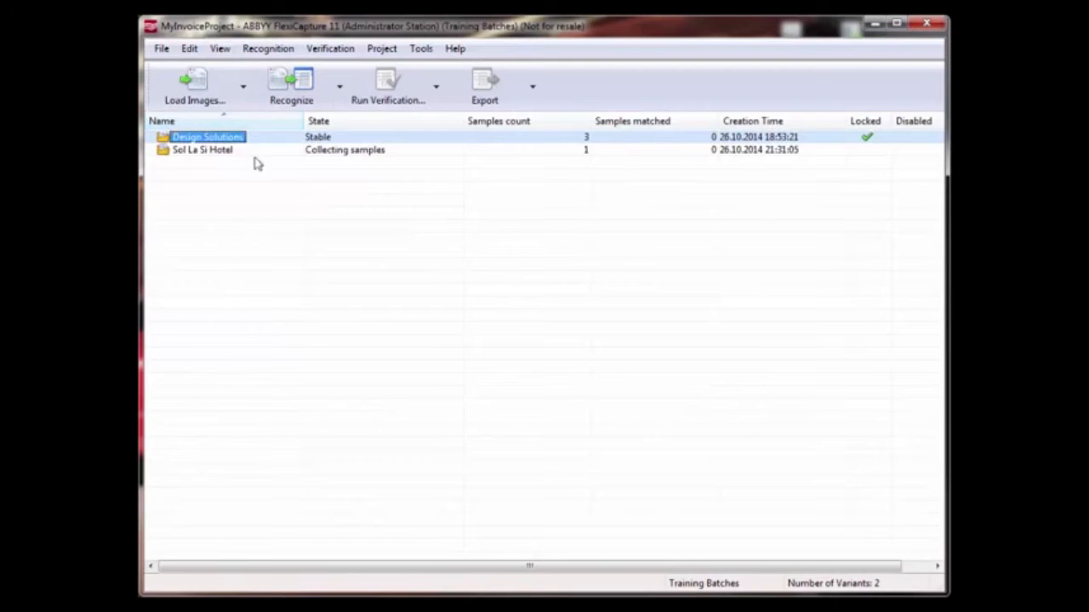
pyautogui.click(246, 187)
pyautogui.moveTo(213, 189); pyautogui.dragTo(214, 143)
pyautogui.click(216, 180)
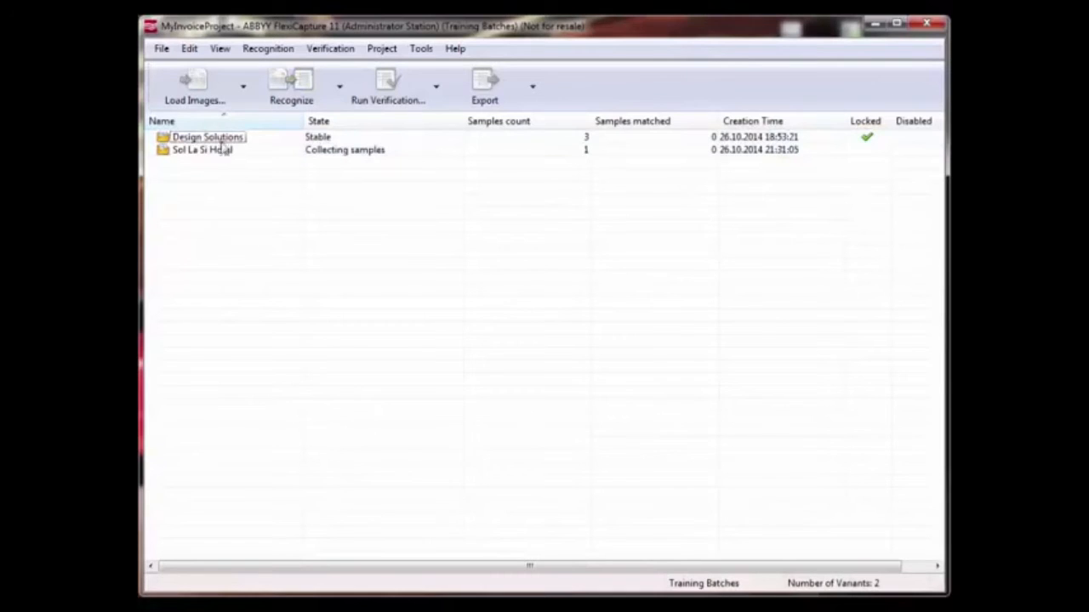
pyautogui.click(206, 139)
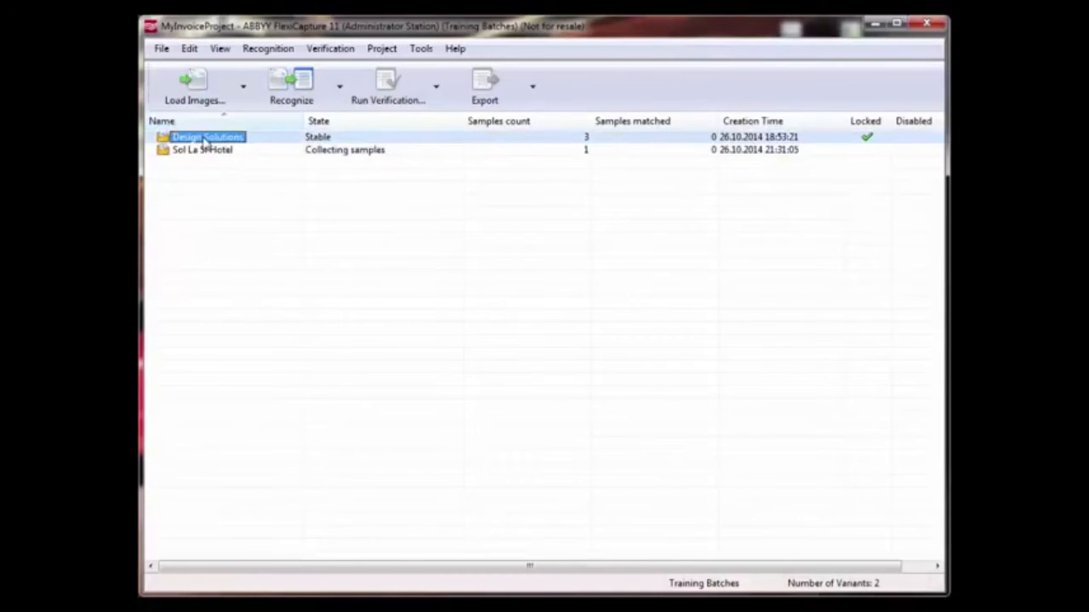
pyautogui.click(323, 155)
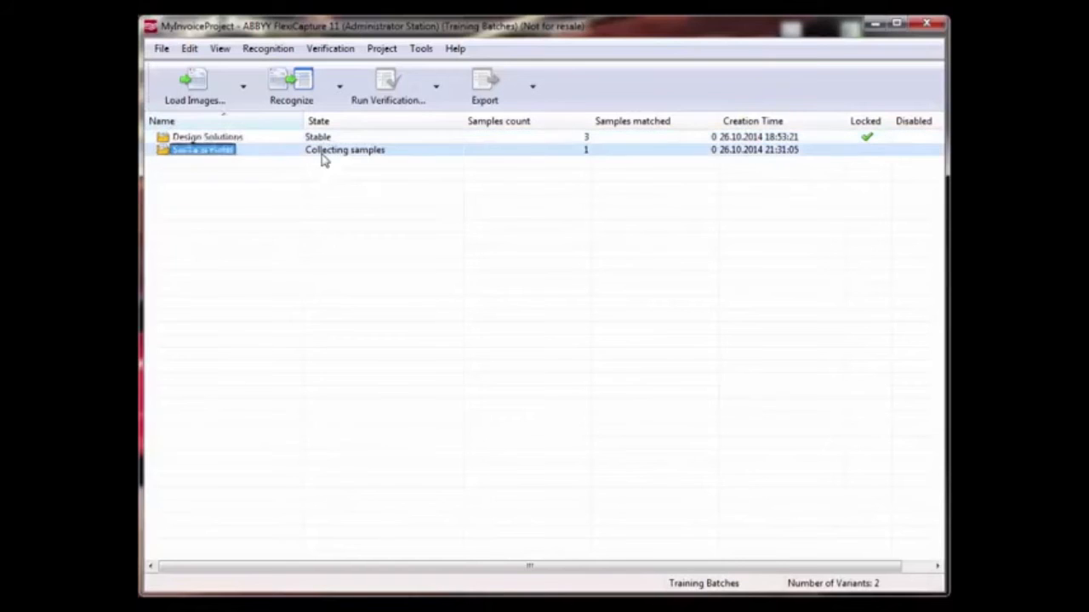
# Open the Sol La Si Hotel training batch and load the images SolLaSiHotel_HS_02.tif through SolLaSiHotel_HS_04.tif into it
pyautogui.doubleClick(223, 155)
pyautogui.rightClick(234, 162)
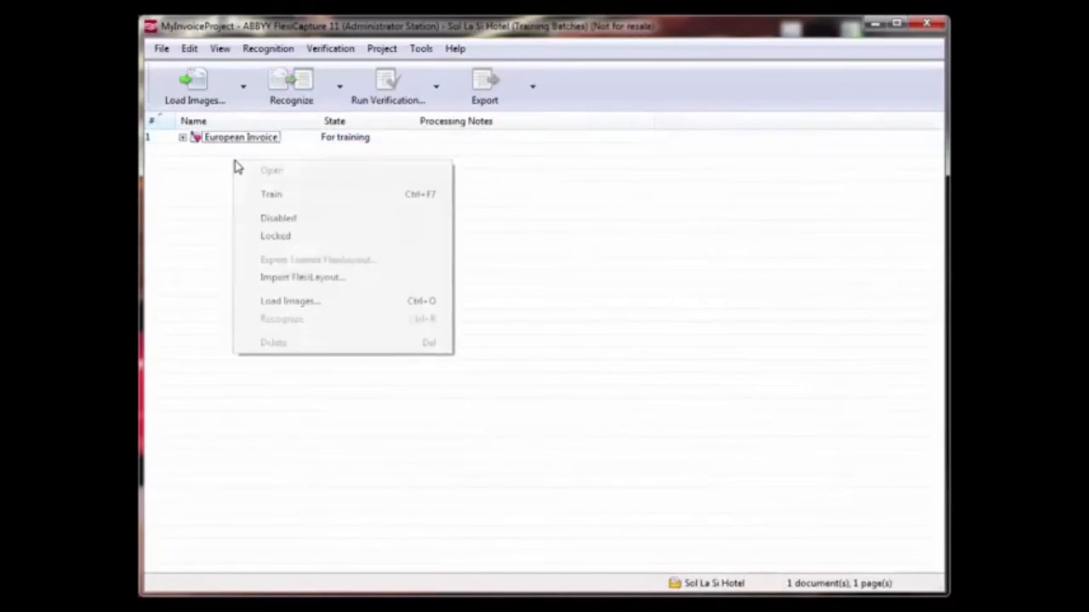
pyautogui.click(340, 303)
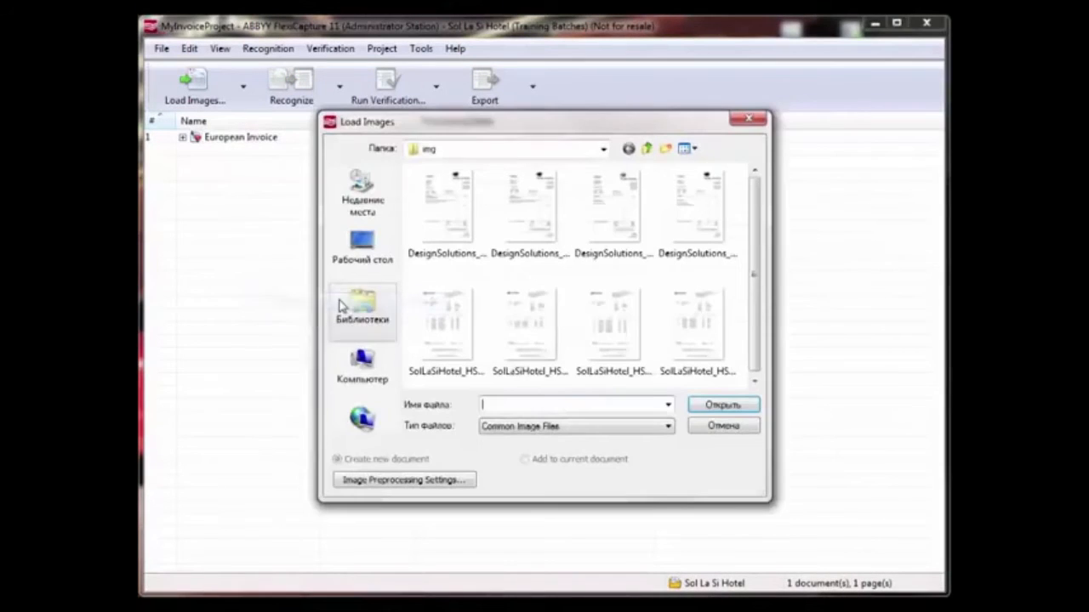
pyautogui.click(531, 344)
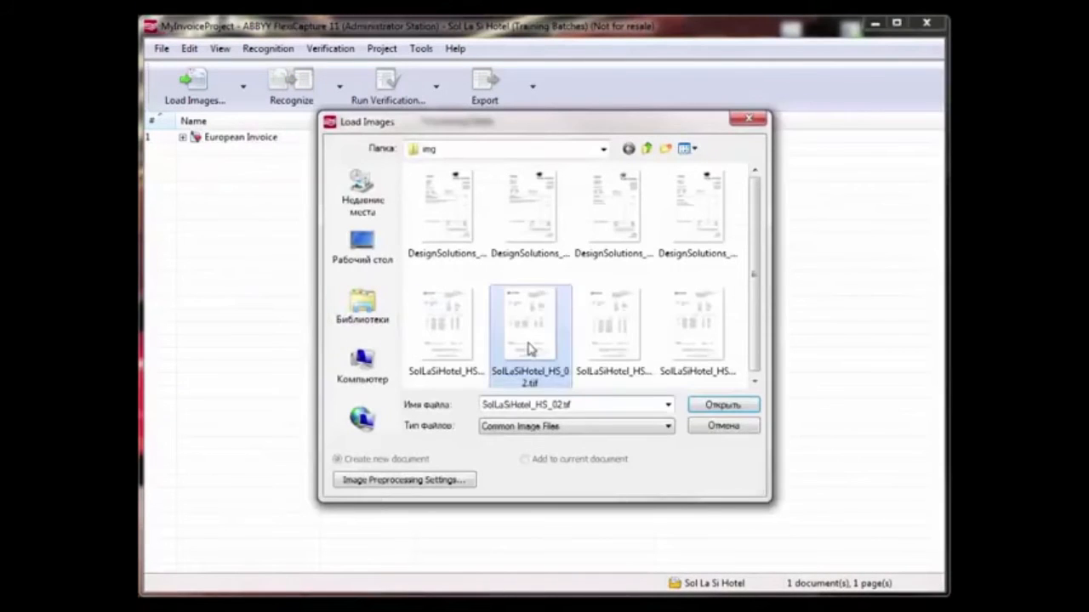
pyautogui.keyDown('shift'); pyautogui.click(677, 334); pyautogui.keyUp('shift')
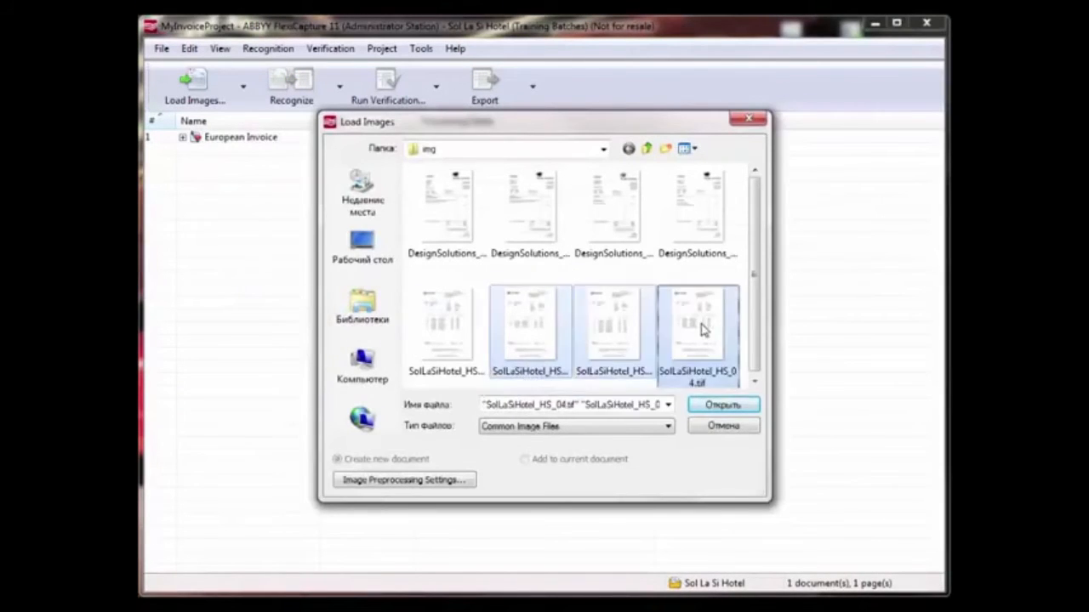
pyautogui.click(725, 408)
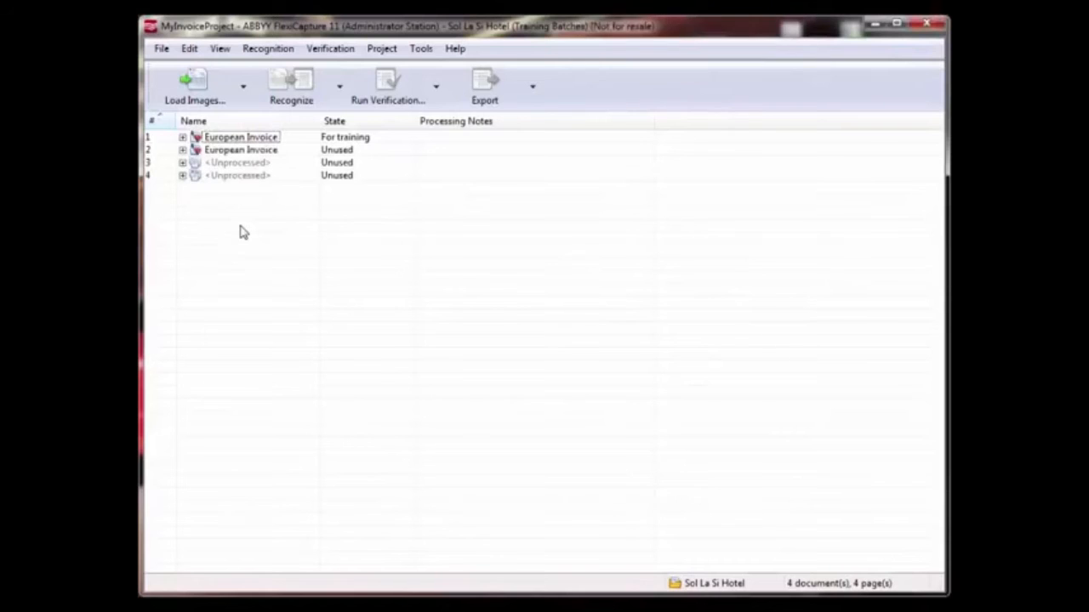
# Set the document state of the second and third invoices to For Training
pyautogui.click(247, 151)
pyautogui.keyDown('shift'); pyautogui.click(245, 162); pyautogui.keyUp('shift')
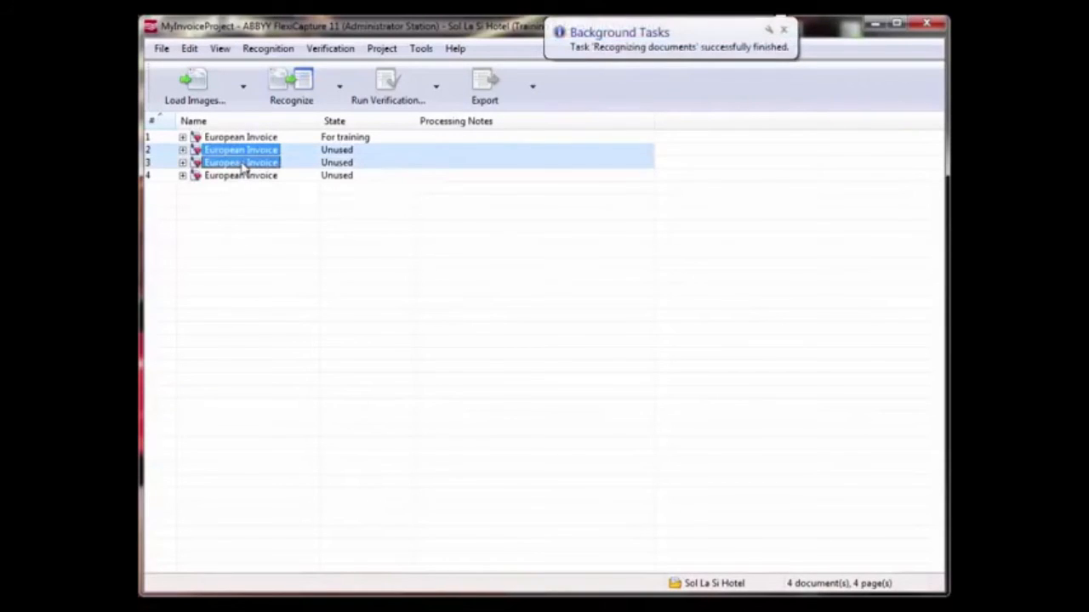
pyautogui.rightClick(245, 166)
pyautogui.moveTo(308, 194)
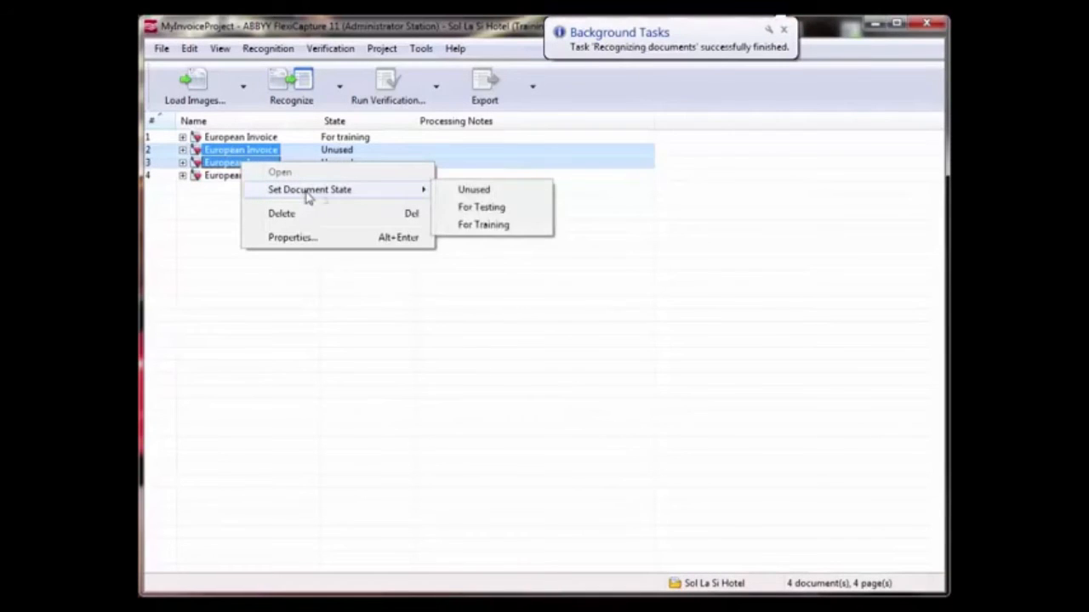
pyautogui.click(483, 225)
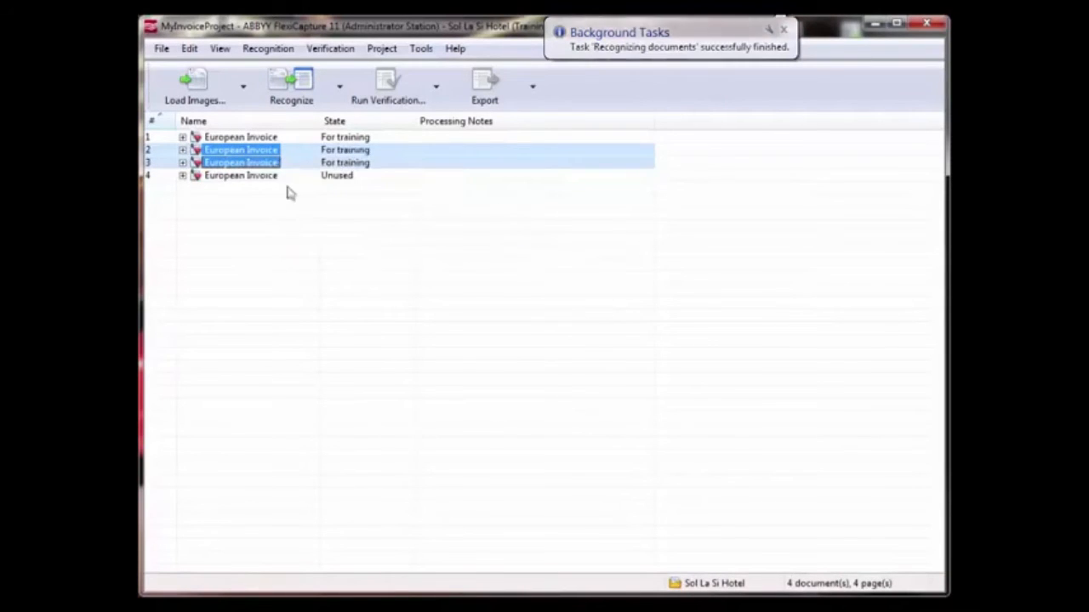
# Set the document state of the fourth invoice to For Testing
pyautogui.click(259, 176)
pyautogui.rightClick(259, 179)
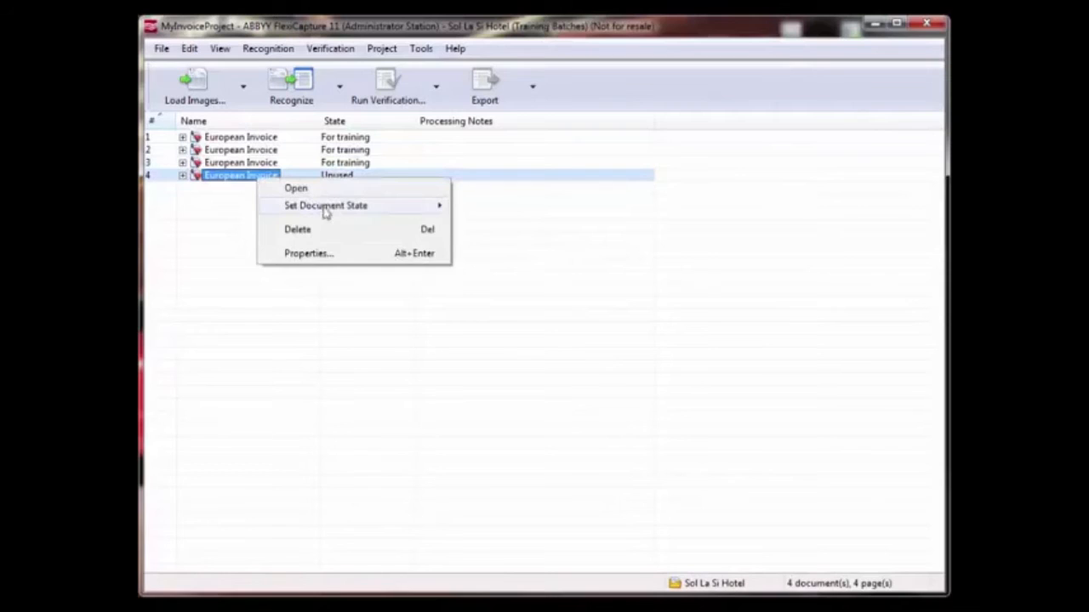
pyautogui.moveTo(371, 215)
pyautogui.click(498, 223)
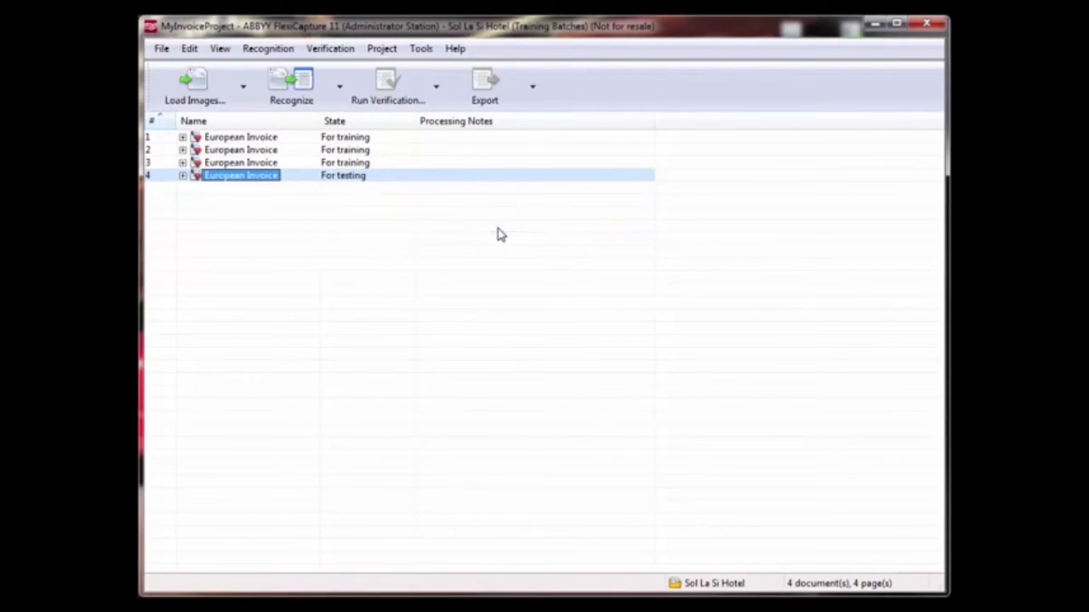
pyautogui.click(326, 250)
# Capture the second invoice's Invoice Date from its Departed date, 04/12/2013, and save the document
pyautogui.doubleClick(229, 152)
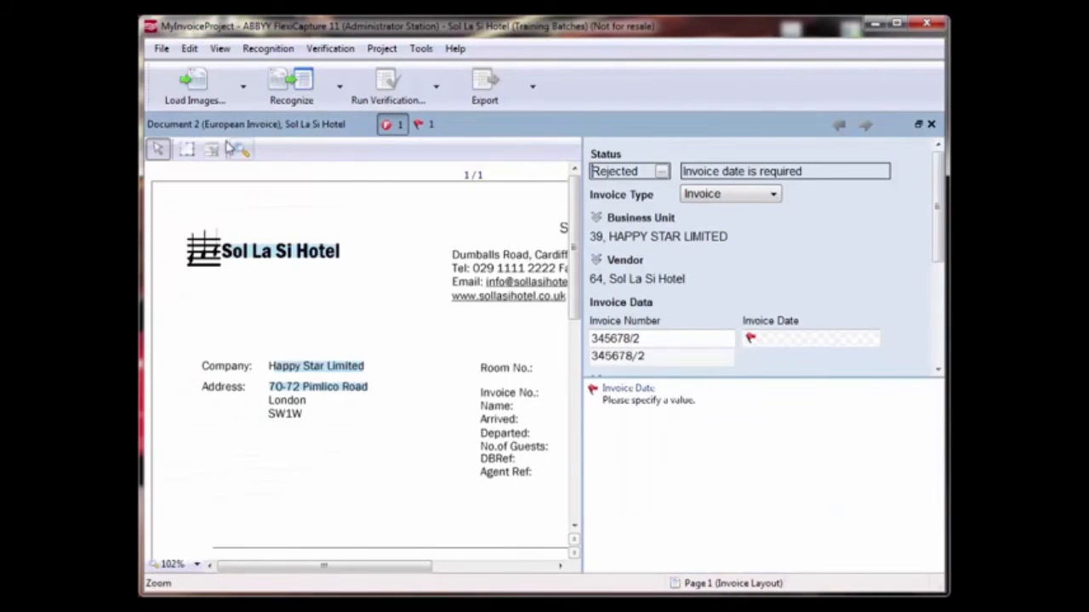
pyautogui.click(781, 338)
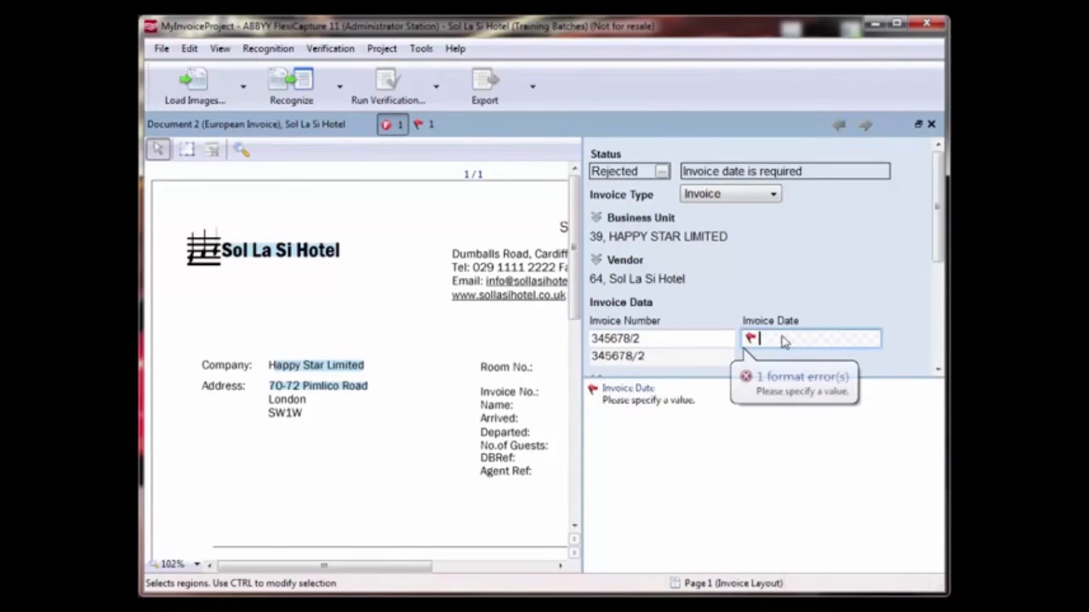
pyautogui.moveTo(362, 566); pyautogui.dragTo(443, 569)
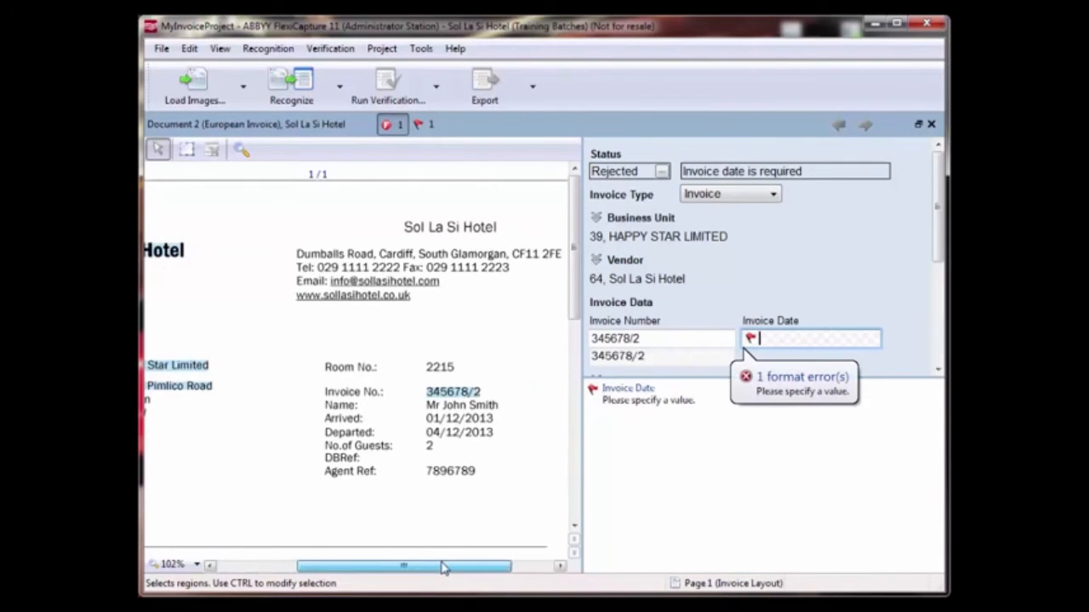
pyautogui.click(440, 440)
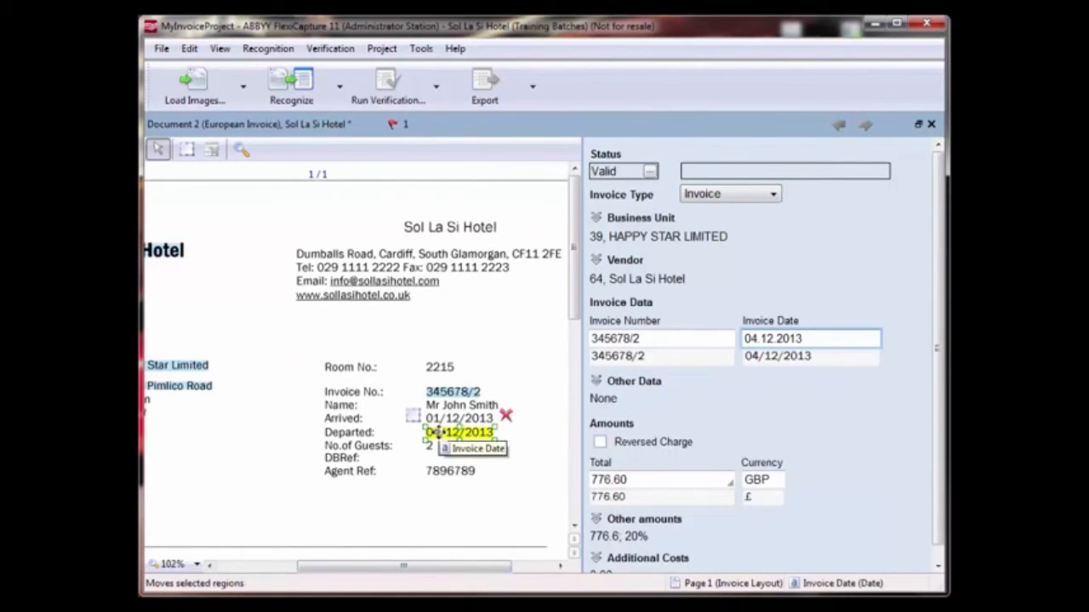
pyautogui.click(931, 124)
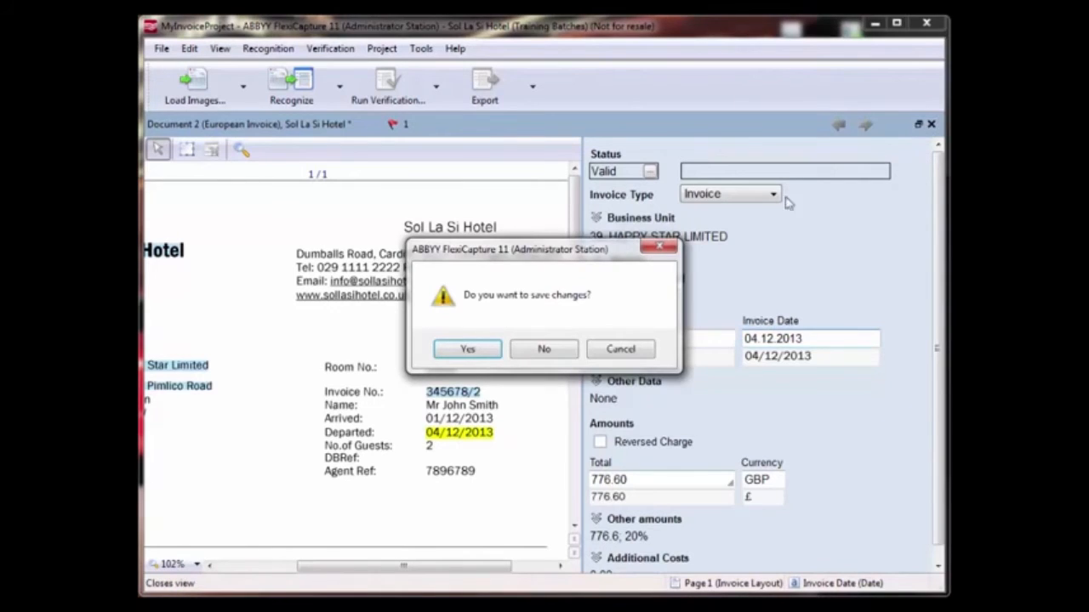
pyautogui.click(468, 350)
# Capture the third invoice's Invoice Date from its Departed date, 12/10/2013, and save the document
pyautogui.doubleClick(245, 163)
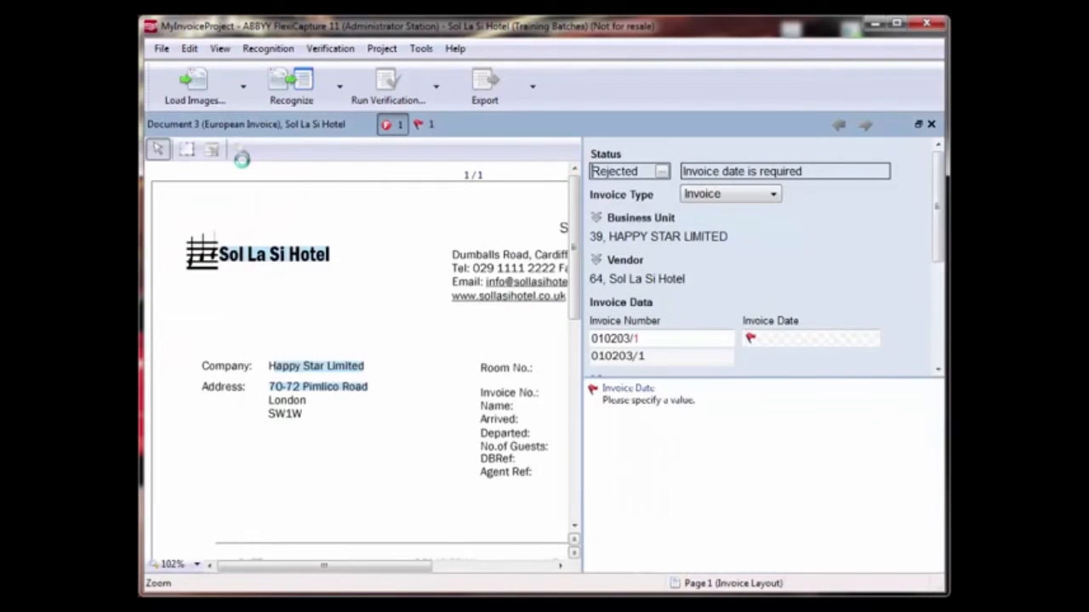
pyautogui.click(783, 341)
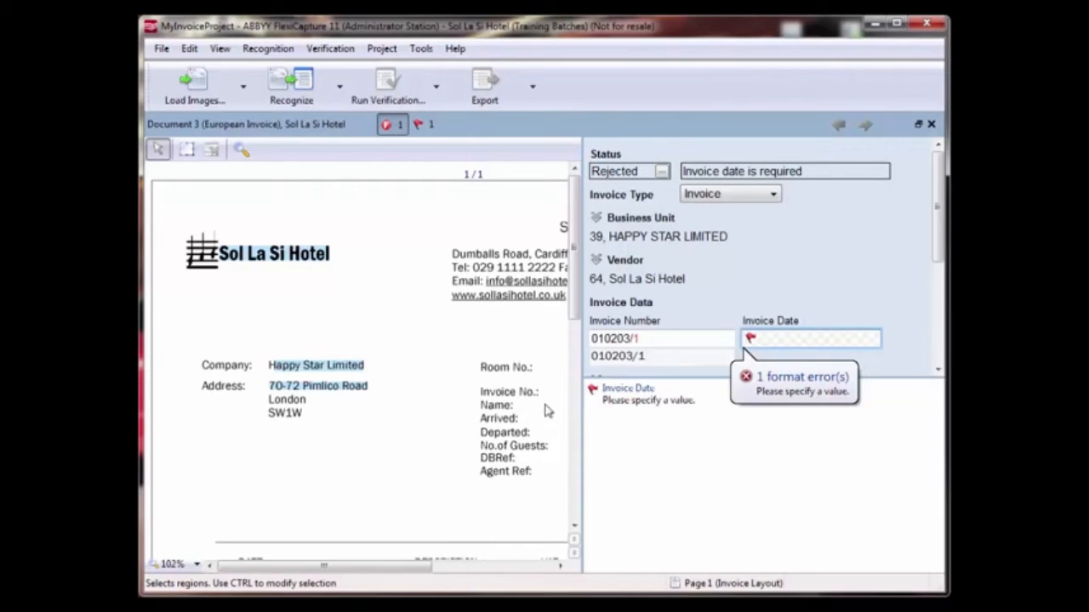
pyautogui.moveTo(428, 572); pyautogui.dragTo(483, 571)
pyautogui.click(505, 433)
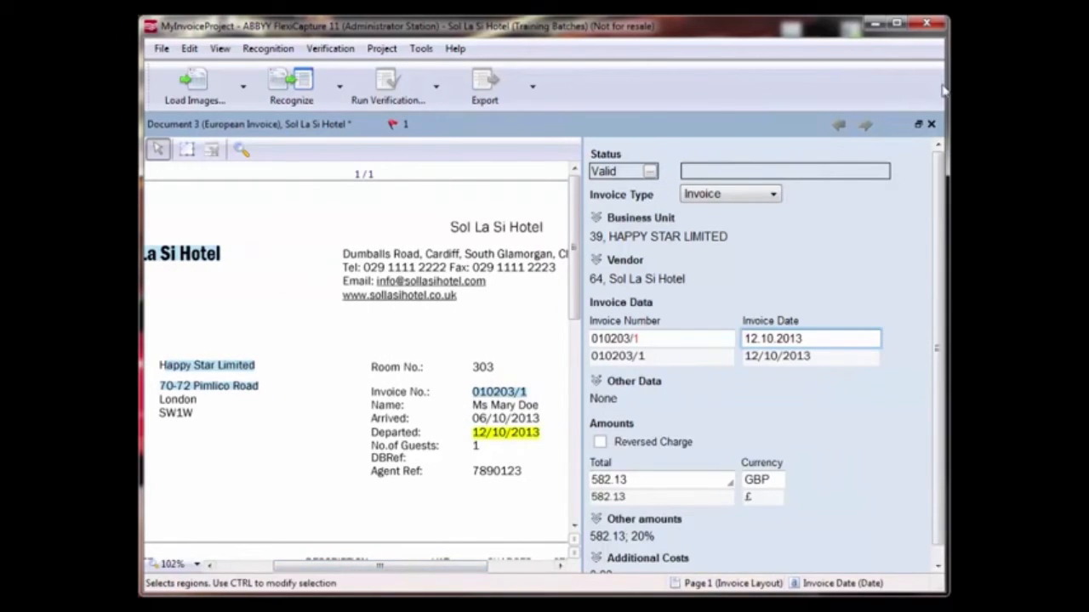
pyautogui.click(930, 125)
pyautogui.click(476, 349)
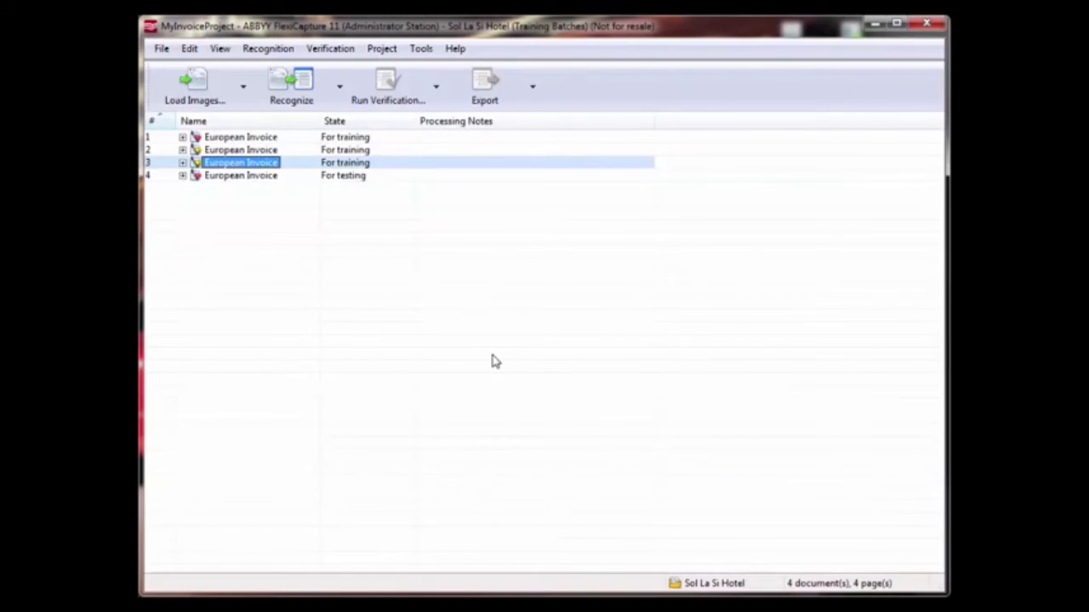
# Return to the list of training batches and train the Sol La Si Hotel batch
pyautogui.click(223, 48)
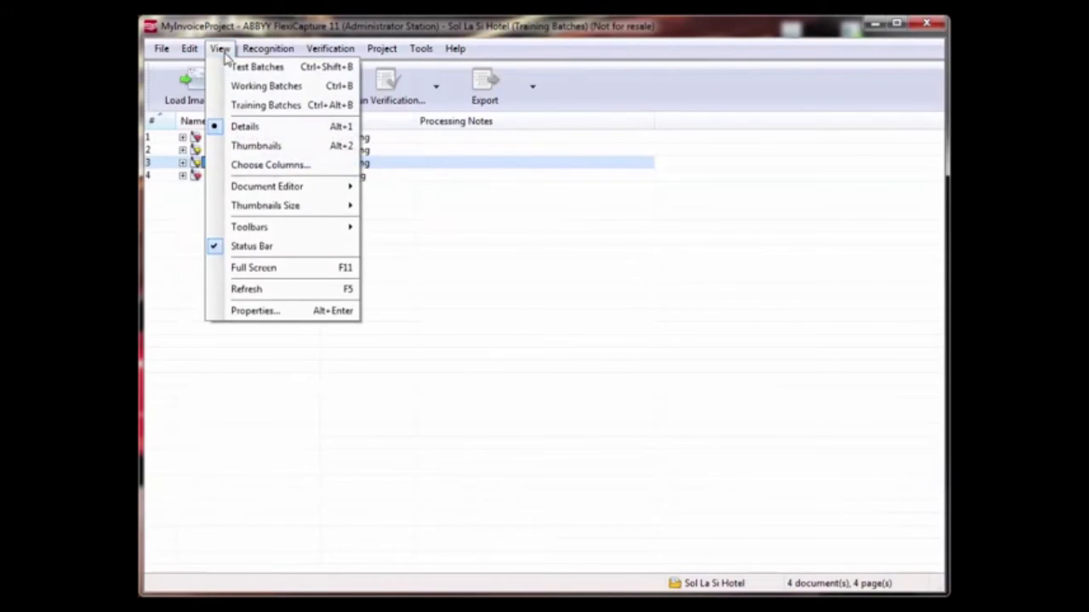
pyautogui.click(266, 106)
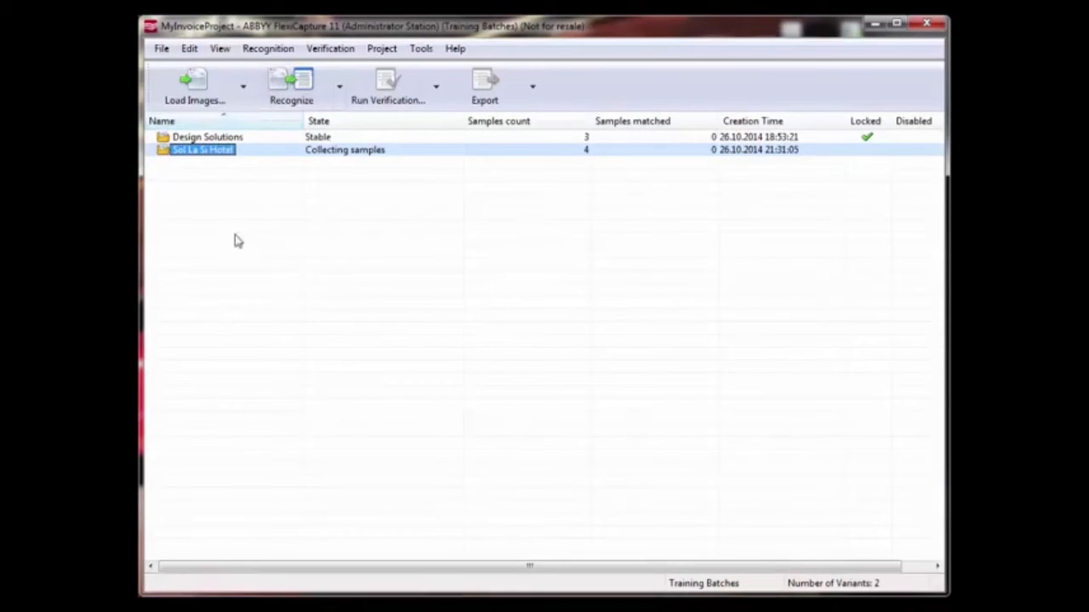
pyautogui.rightClick(220, 153)
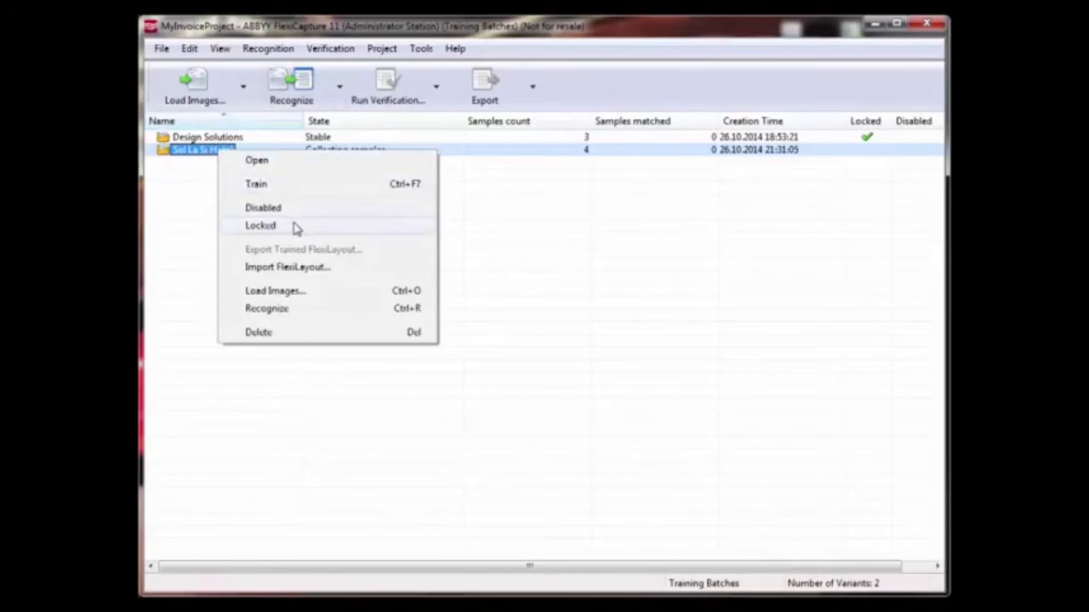
pyautogui.click(283, 194)
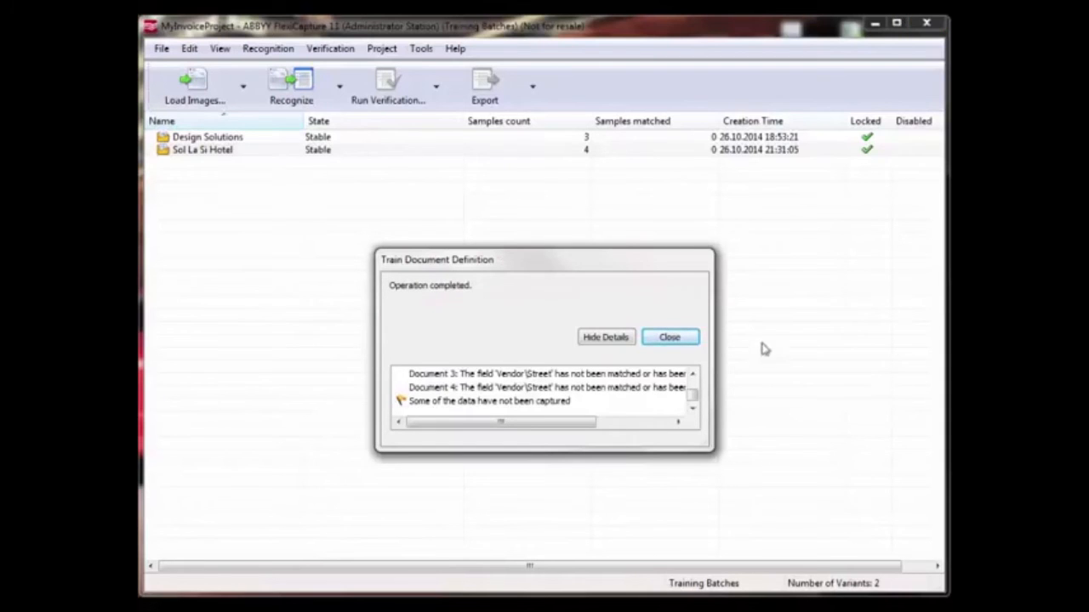
pyautogui.click(669, 338)
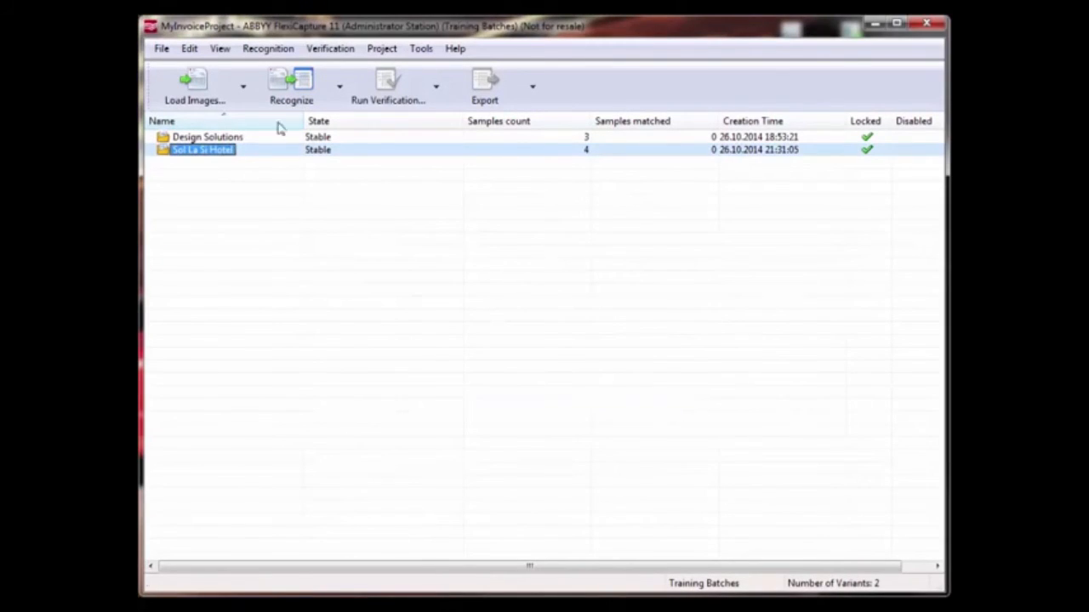
# Switch to the project's working batches and open the batch named Batch
pyautogui.click(220, 49)
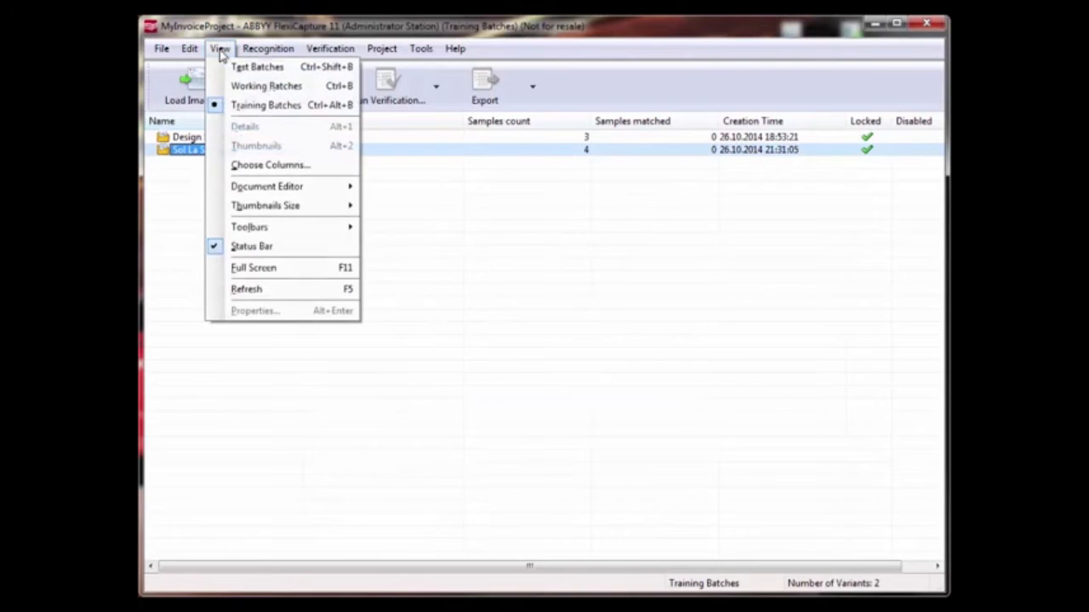
pyautogui.click(243, 87)
pyautogui.click(248, 182)
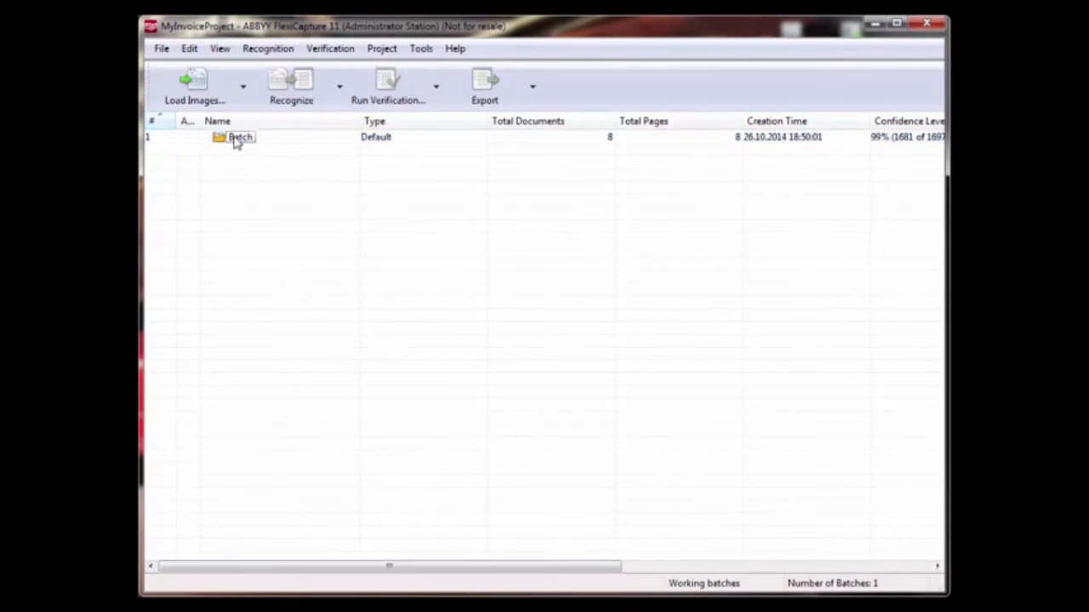
pyautogui.doubleClick(237, 138)
# Clear the analyzing results of all eight invoices in the batch and recognize them again
pyautogui.moveTo(313, 306); pyautogui.dragTo(269, 149)
pyautogui.rightClick(269, 174)
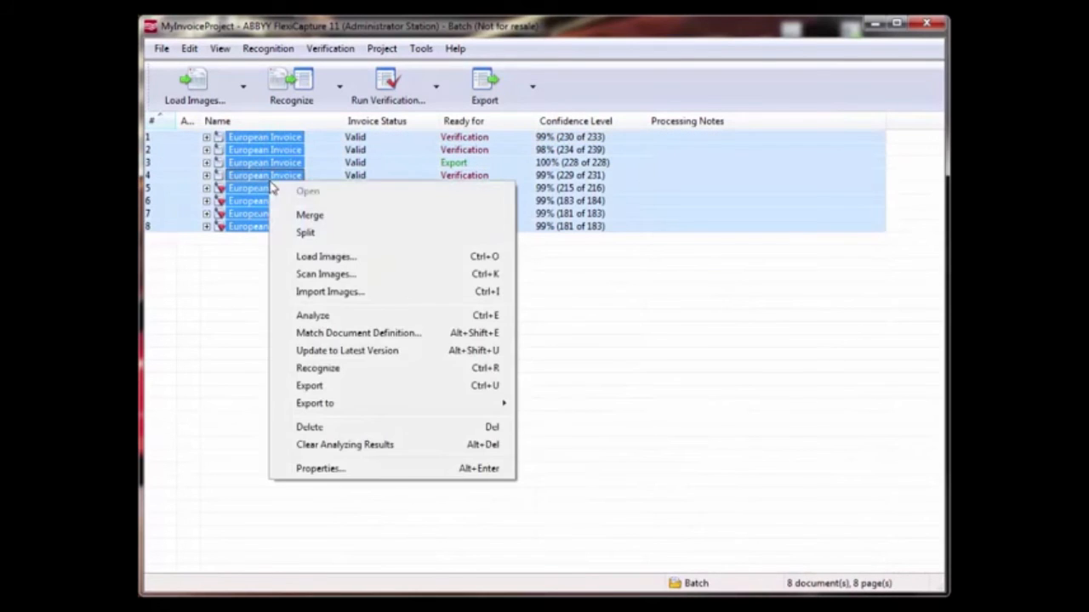
pyautogui.click(337, 443)
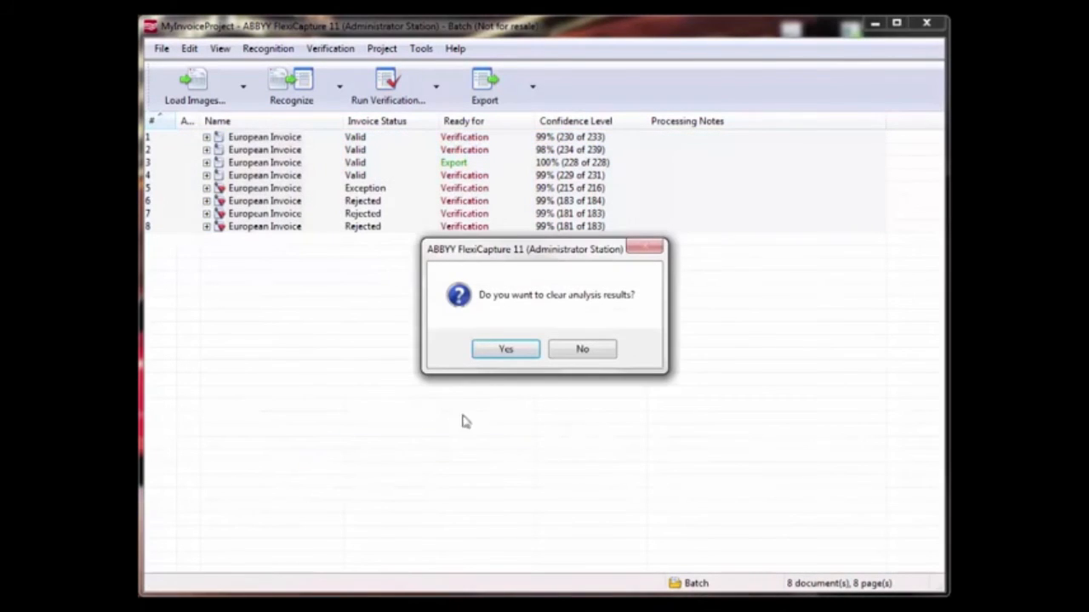
pyautogui.click(506, 350)
pyautogui.rightClick(265, 221)
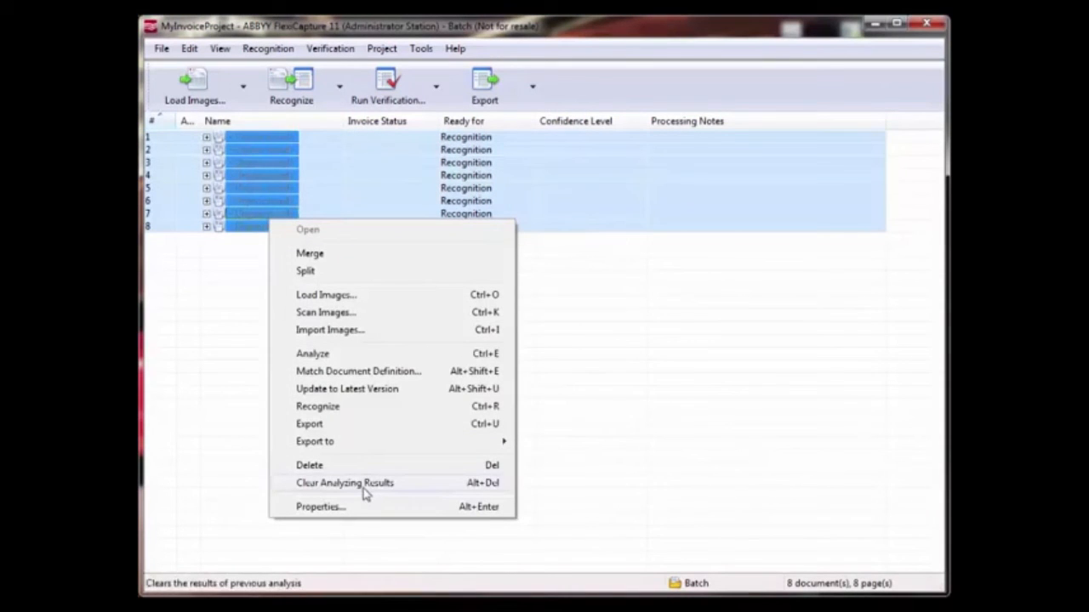
pyautogui.click(335, 409)
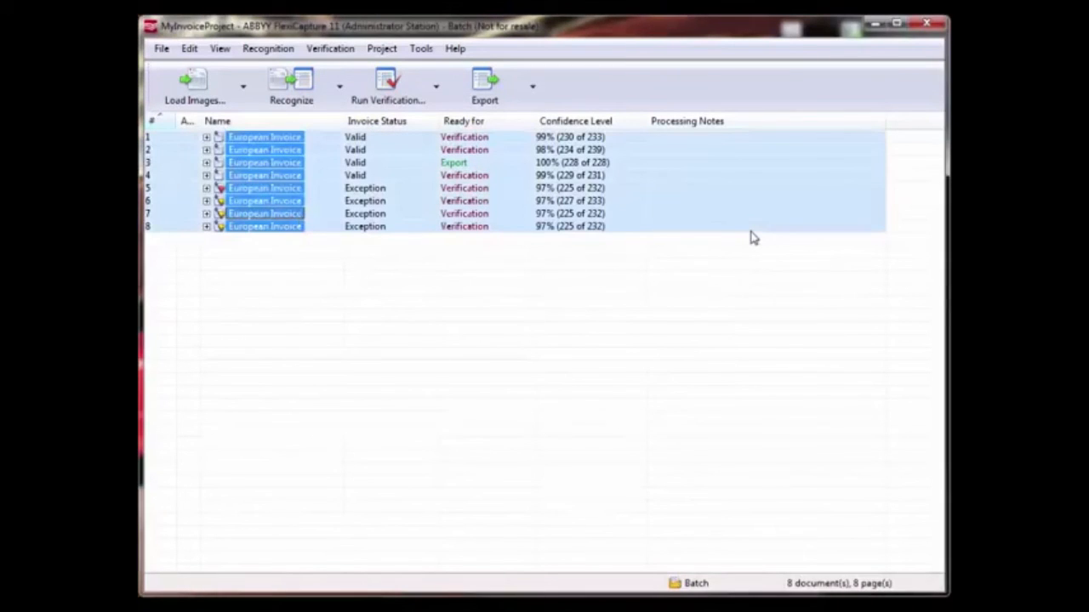
# Examine the captured Invoice Date and its image region in the fifth, seventh and eighth invoices
pyautogui.doubleClick(249, 189)
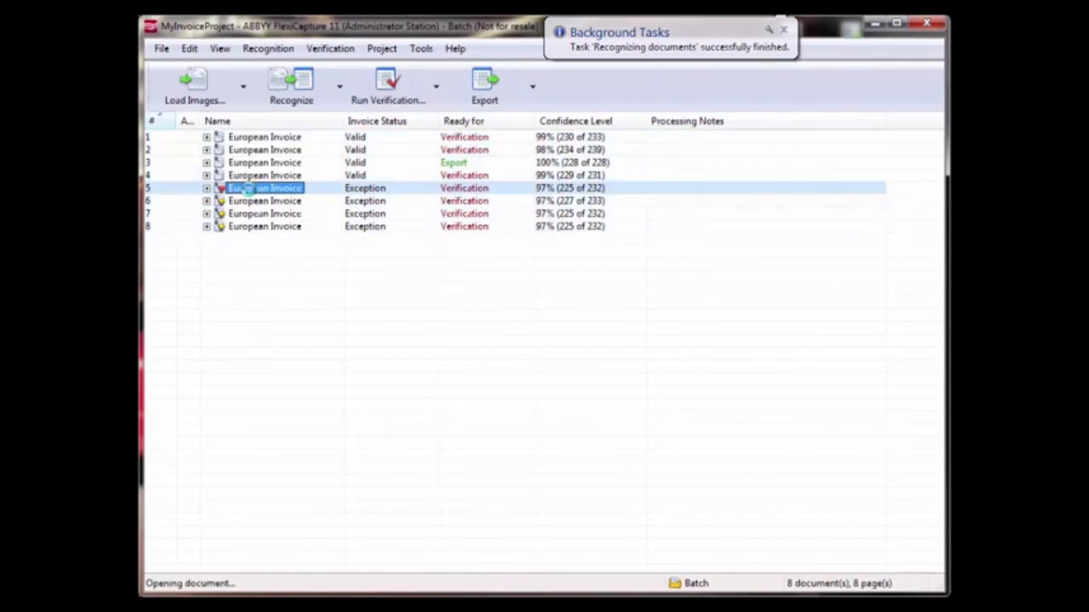
pyautogui.moveTo(820, 331); pyautogui.dragTo(729, 325)
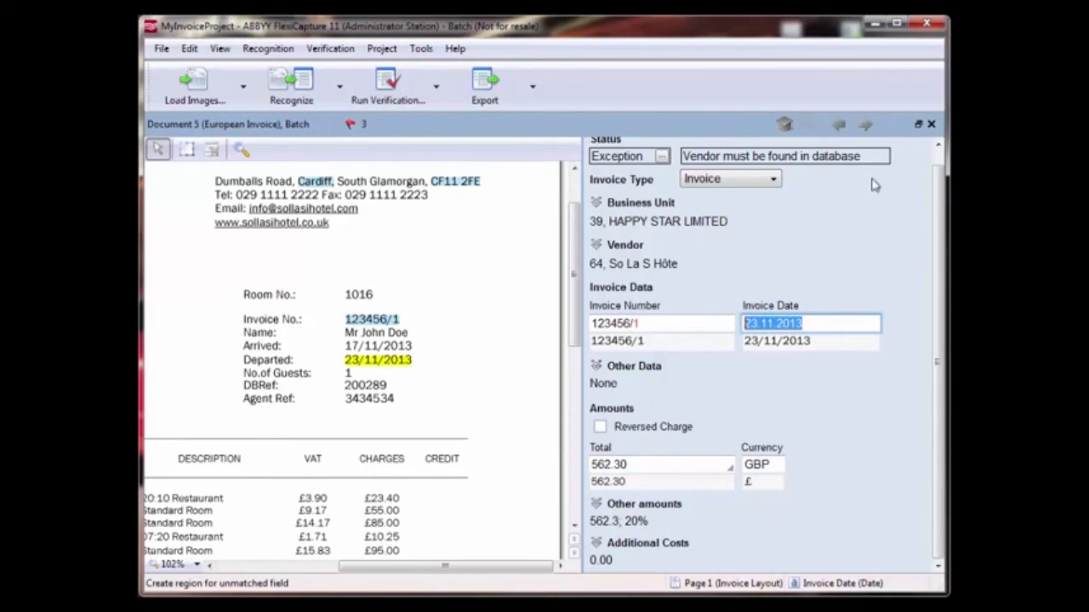
pyautogui.click(932, 124)
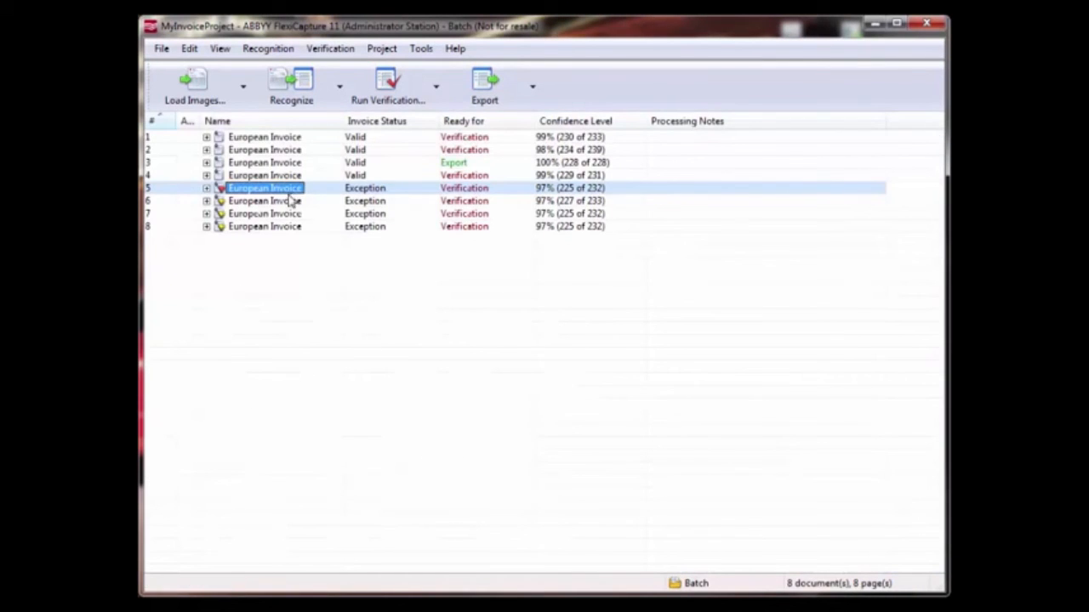
pyautogui.doubleClick(263, 213)
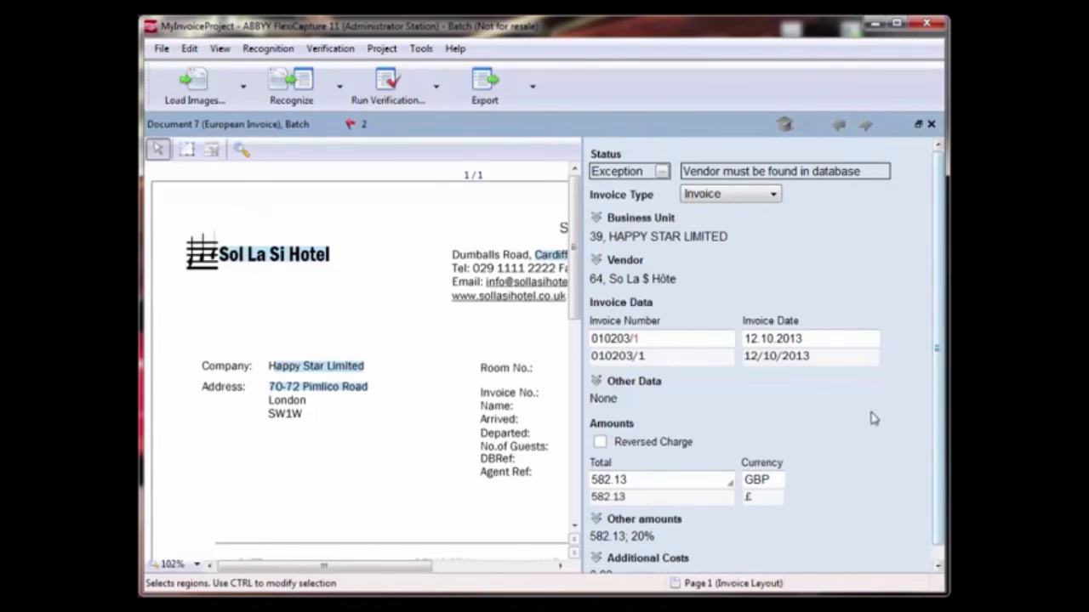
pyautogui.scroll(-1, 876, 414)
pyautogui.click(821, 323)
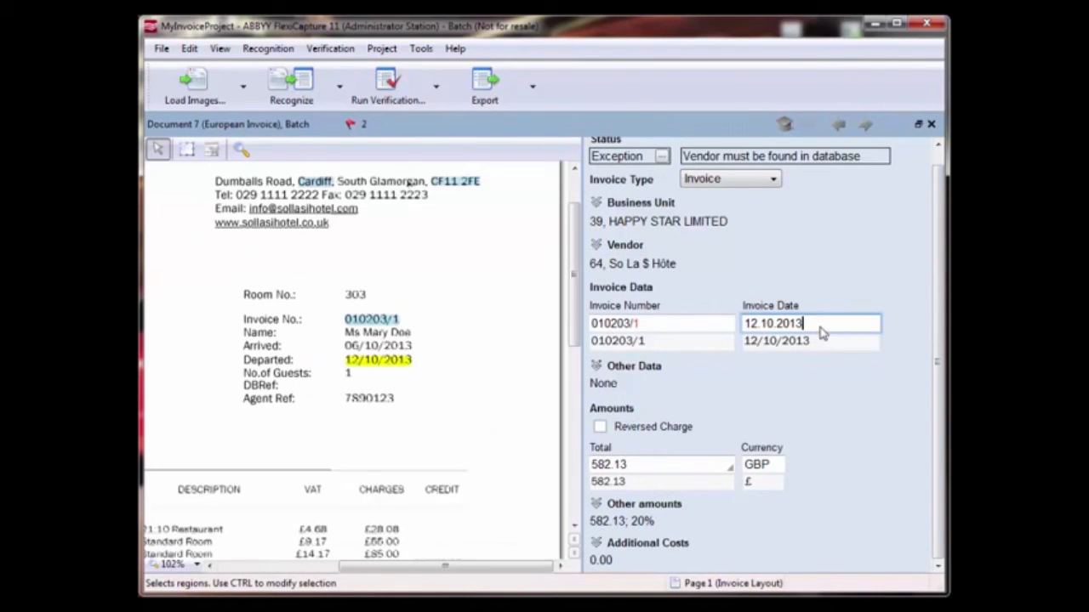
pyautogui.click(931, 124)
pyautogui.click(291, 228)
pyautogui.doubleClick(291, 228)
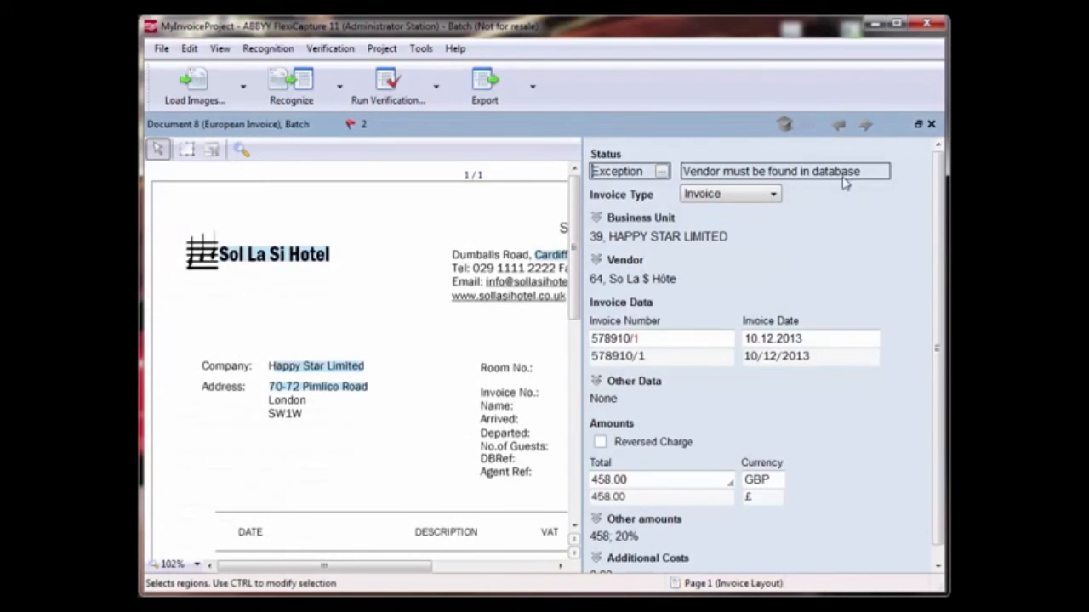
pyautogui.click(831, 339)
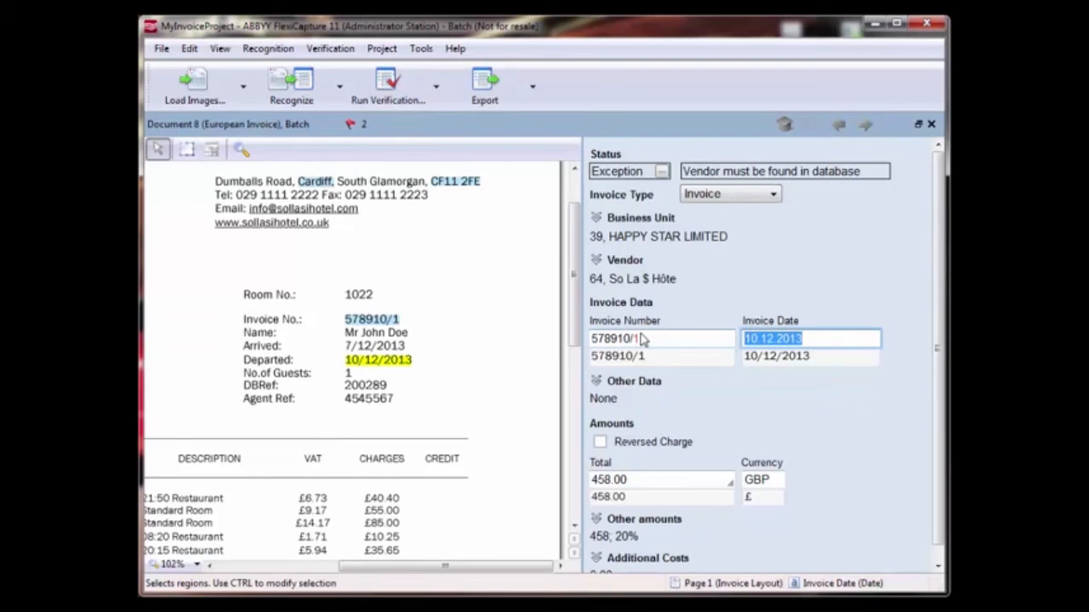
pyautogui.click(931, 125)
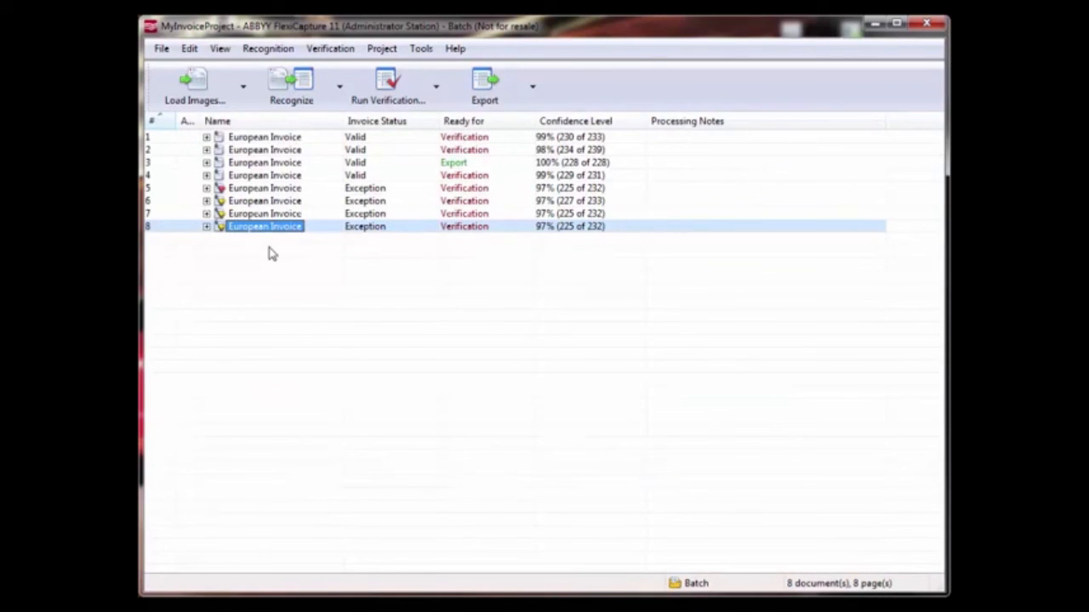